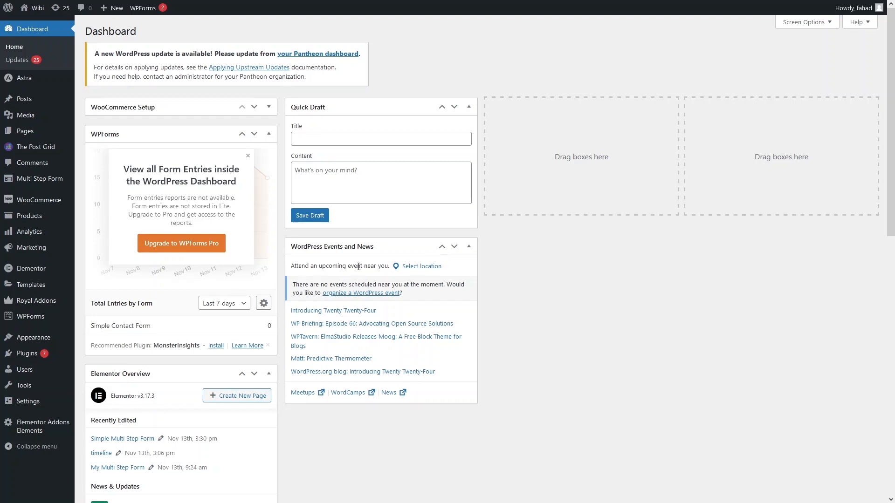
# Step: Search the add-plugins directory for "elementor" and open the Elementor settings page
pyautogui.moveTo(24, 352)
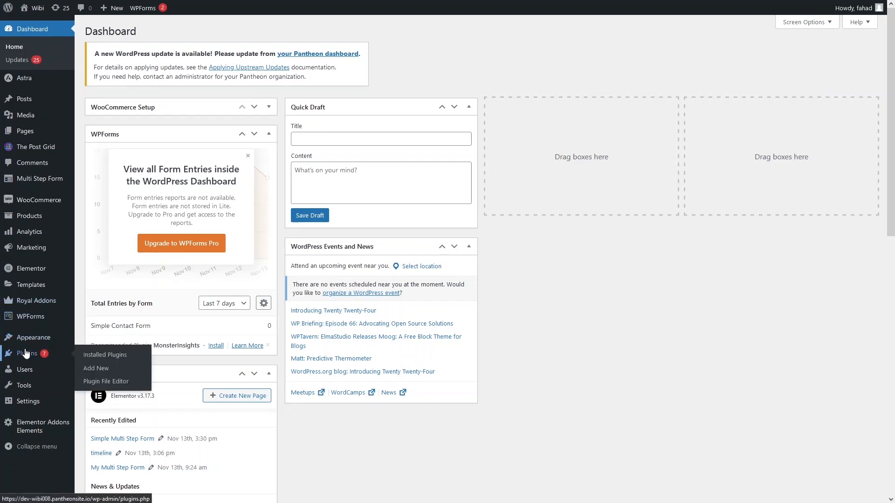
pyautogui.click(105, 369)
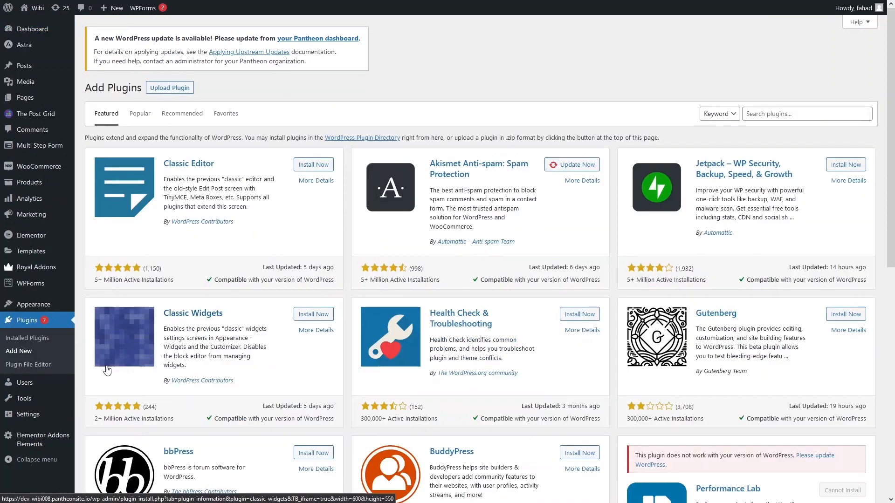
pyautogui.click(776, 106)
pyautogui.write('e')
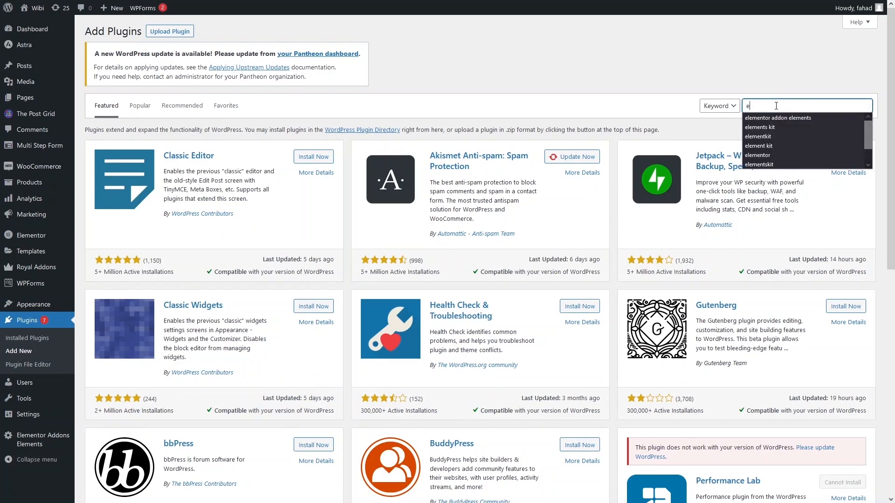
pyautogui.write('lementor')
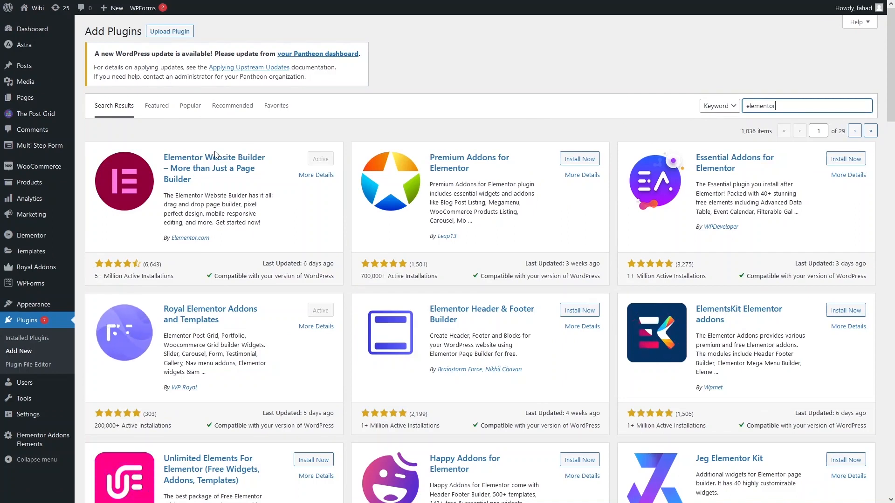
pyautogui.moveTo(36, 236)
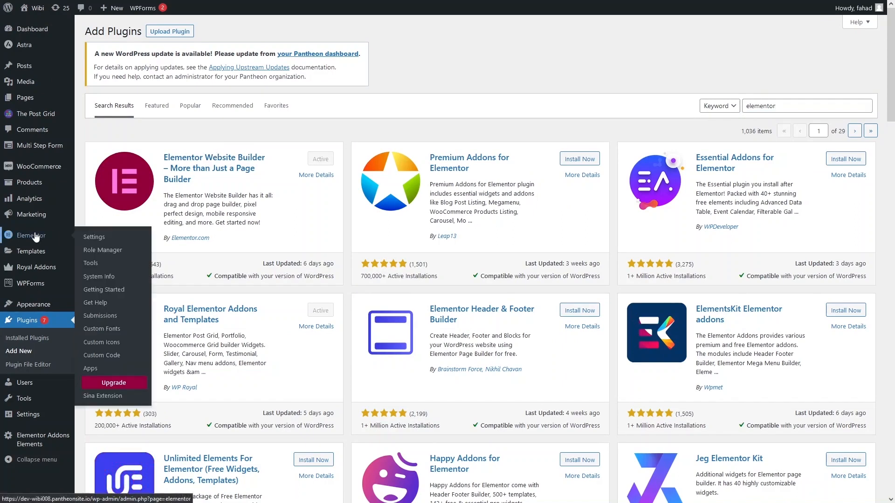
pyautogui.click(37, 236)
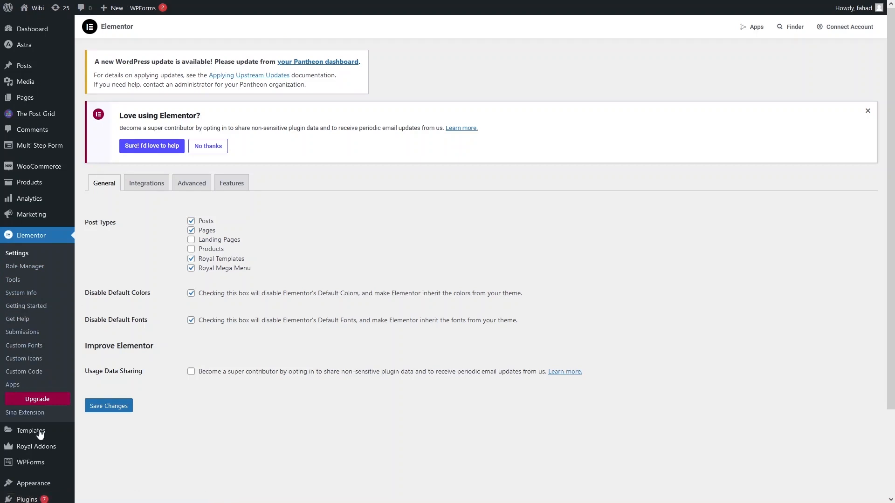
# Step: Search the add-plugins directory for "post grid"
pyautogui.scroll(-2, 41, 435)
pyautogui.moveTo(42, 397)
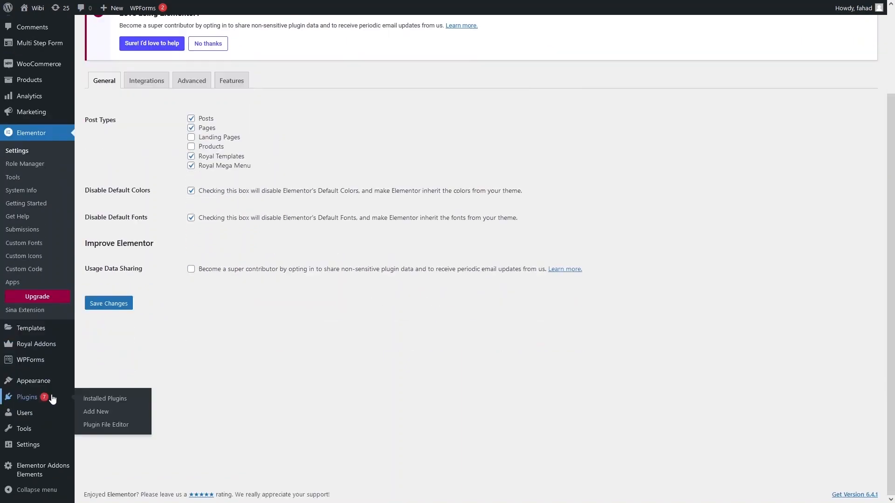
pyautogui.click(98, 415)
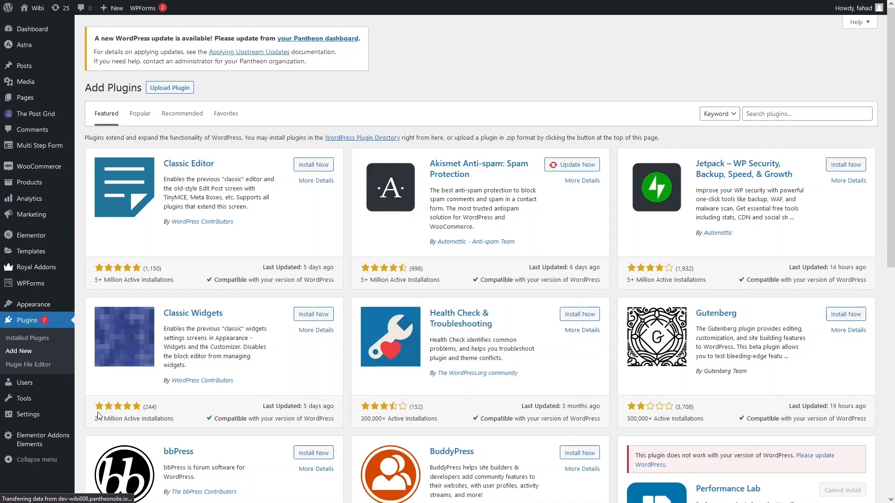
pyautogui.click(782, 105)
pyautogui.write('post grid')
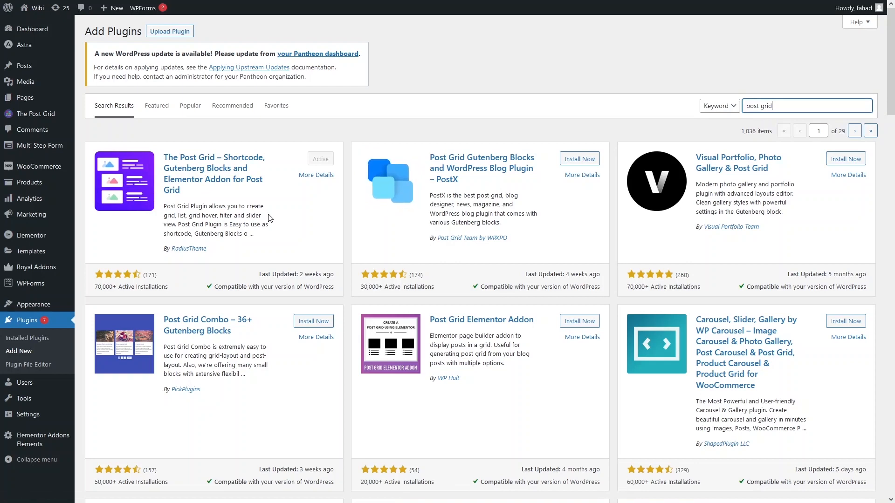
# Step: Open The Post Grid plugin's settings and set the Resource Load Type to Elementor / Gutenberg
pyautogui.moveTo(47, 114)
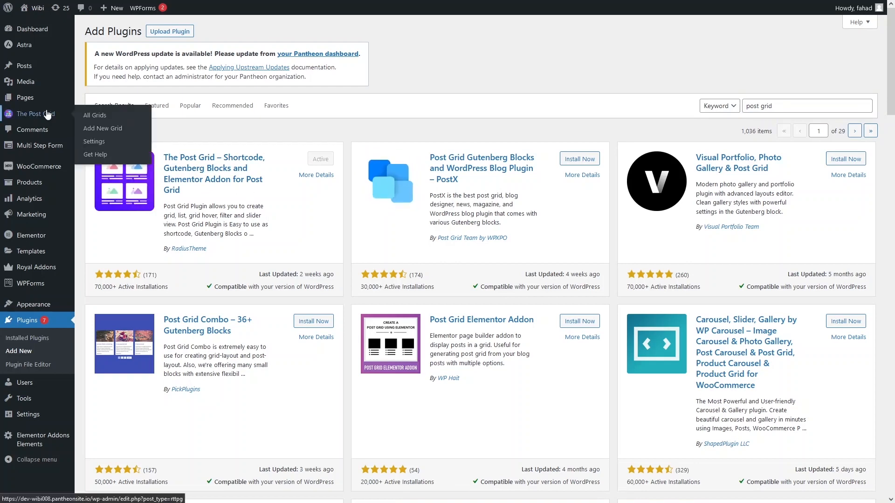
pyautogui.click(46, 114)
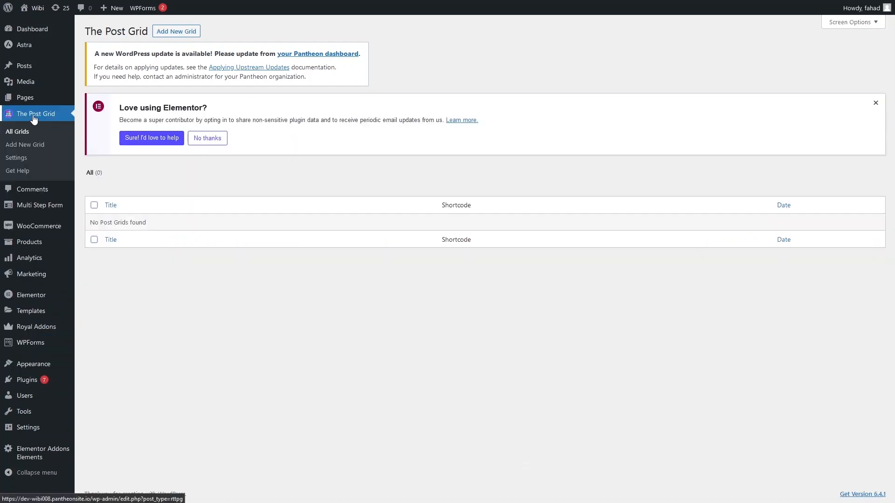
pyautogui.click(24, 161)
pyautogui.scroll(-2, 186, 187)
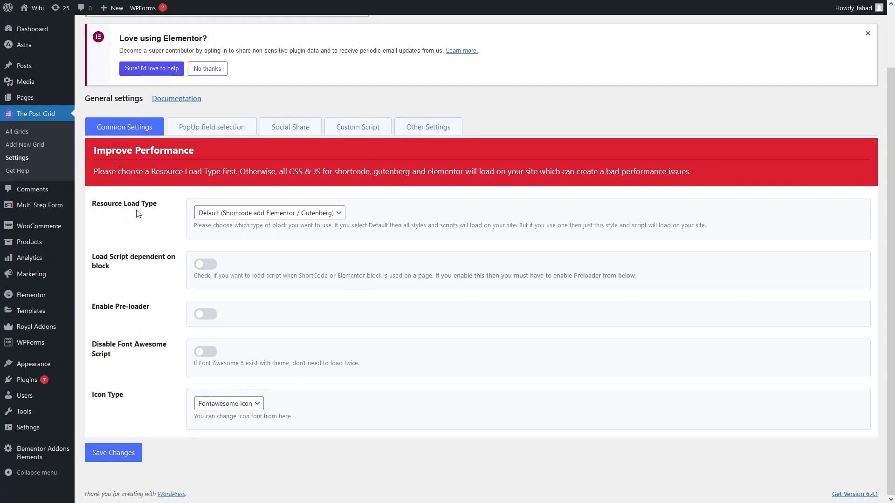
pyautogui.click(287, 214)
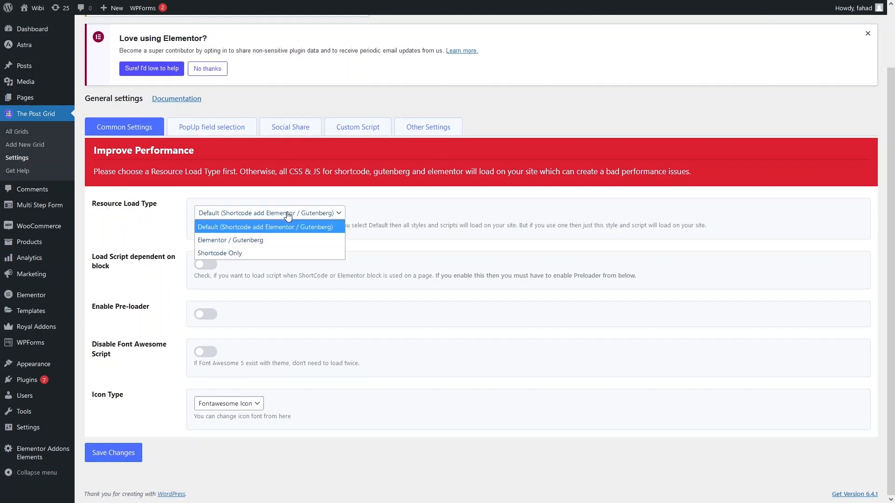
pyautogui.click(241, 238)
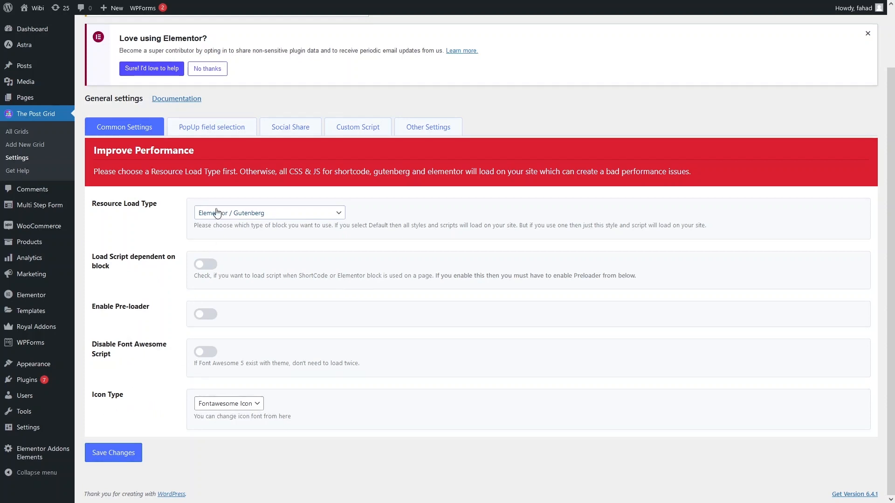
# Step: Review The Post Grid's popup field selection, social share, custom script and other settings, including the color options
pyautogui.click(212, 130)
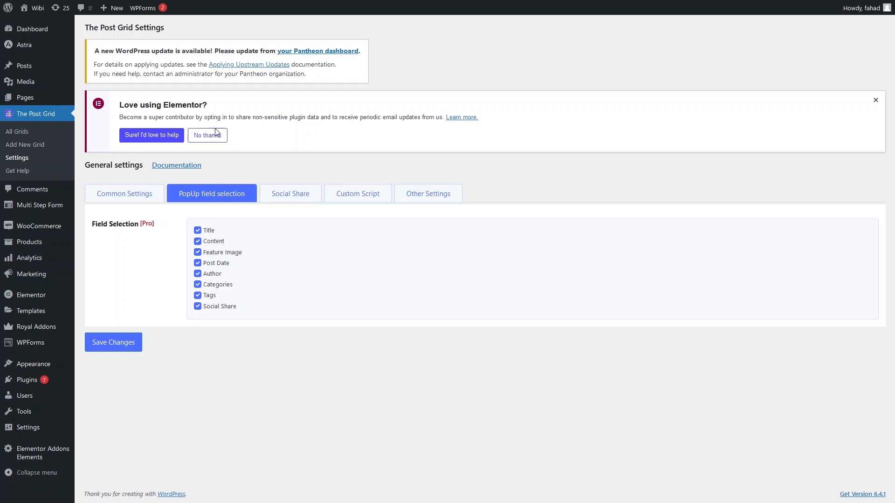
pyautogui.click(278, 200)
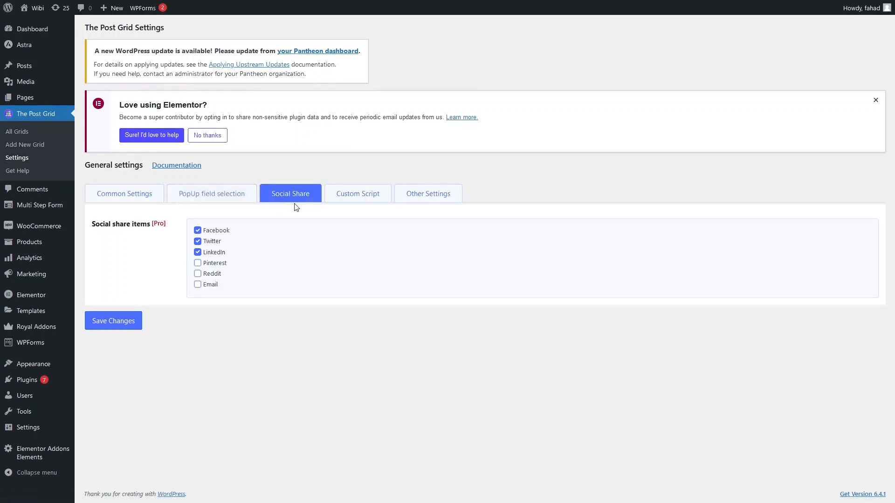
pyautogui.click(361, 201)
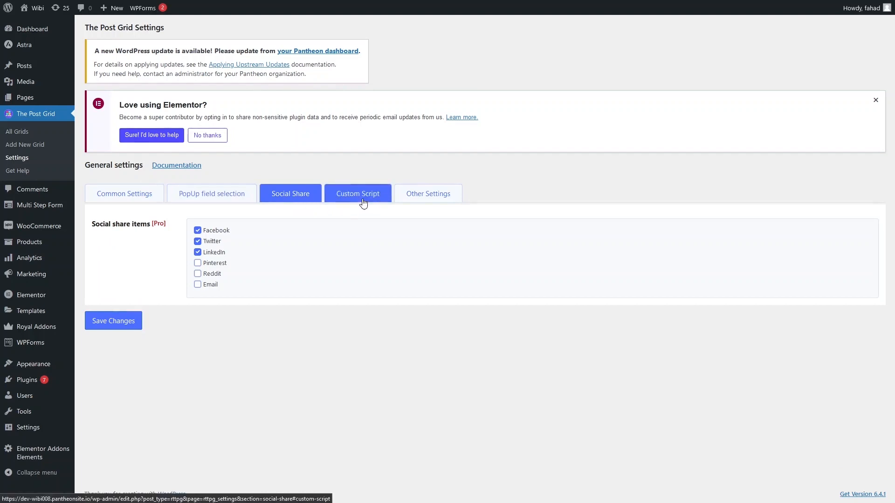
pyautogui.click(445, 195)
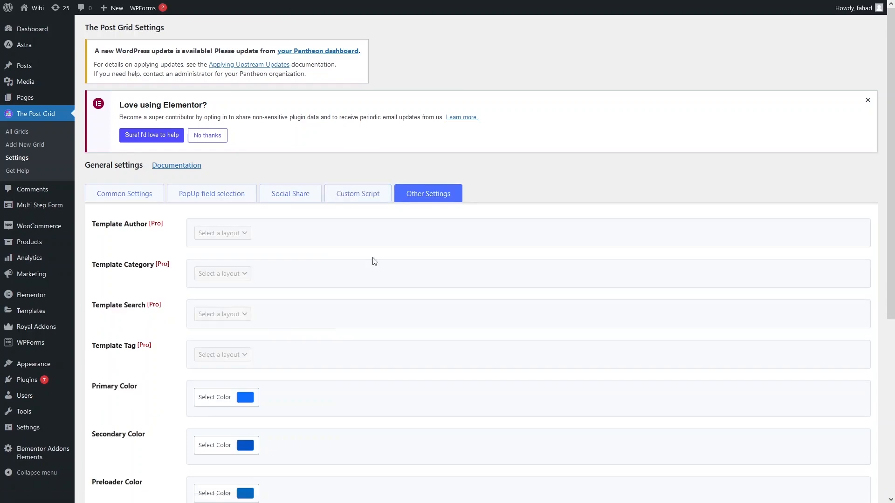
pyautogui.scroll(-5, 372, 260)
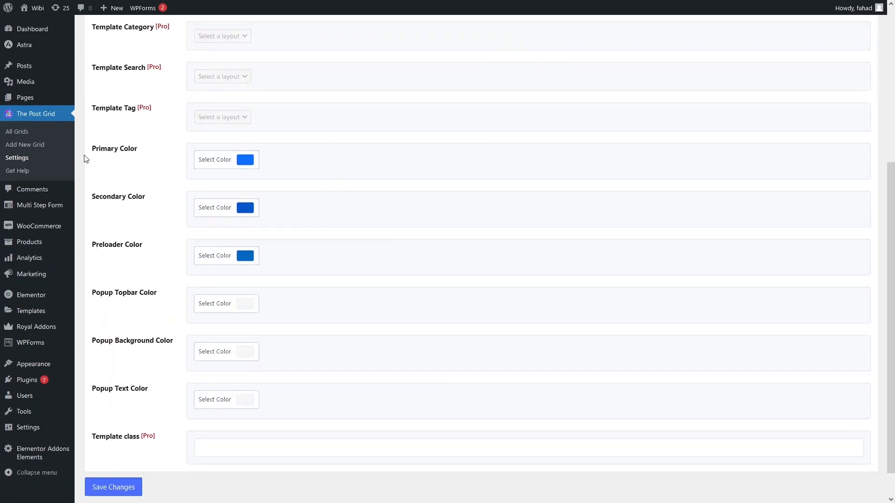
pyautogui.scroll(-1, 106, 217)
pyautogui.scroll(1, 107, 216)
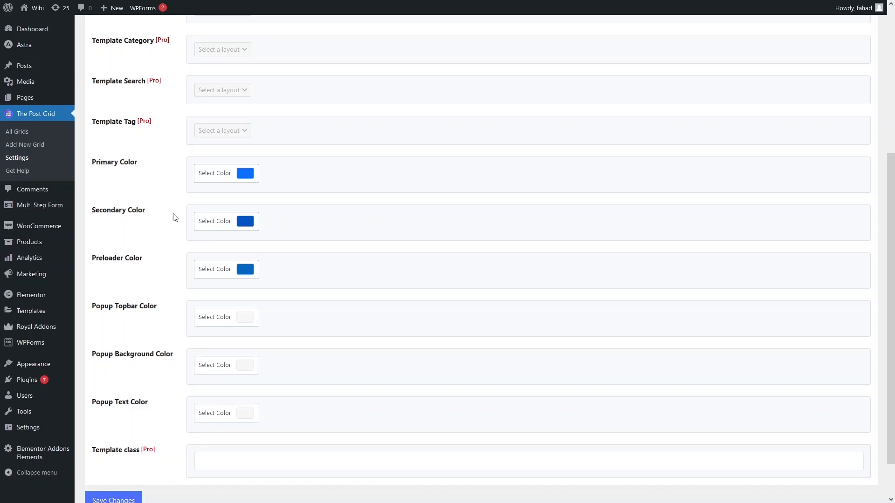
# Step: Create a new page titled "My Blog Post Page"
pyautogui.moveTo(28, 97)
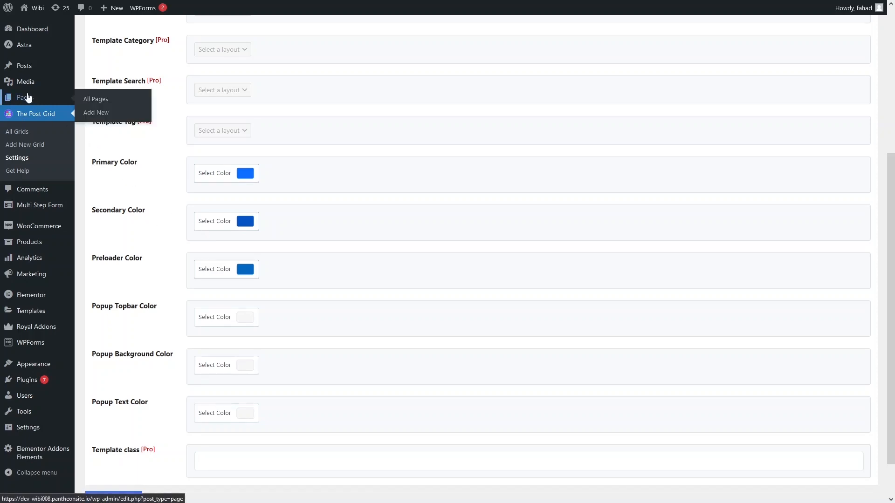
pyautogui.click(107, 114)
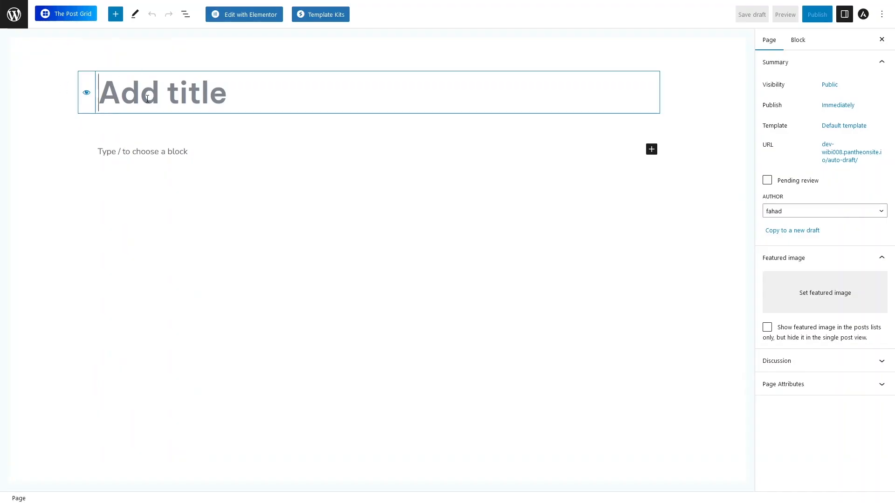
pyautogui.write('My ')
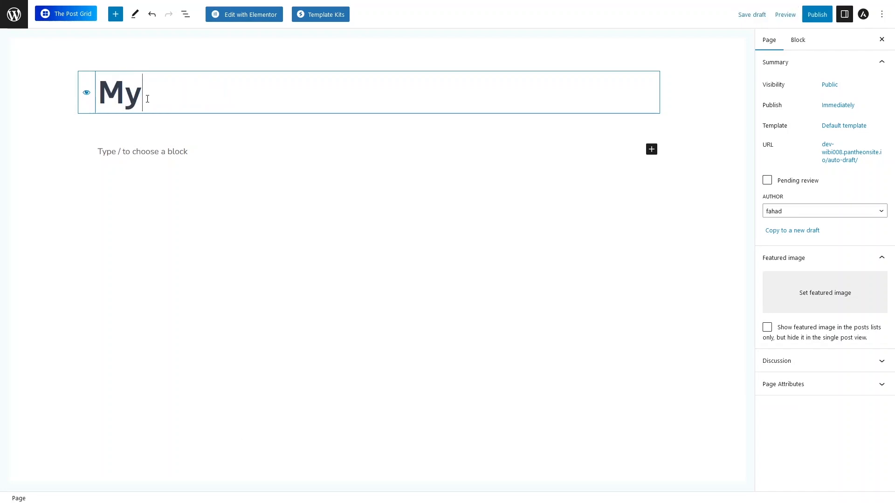
pyautogui.write('Blog Post Page')
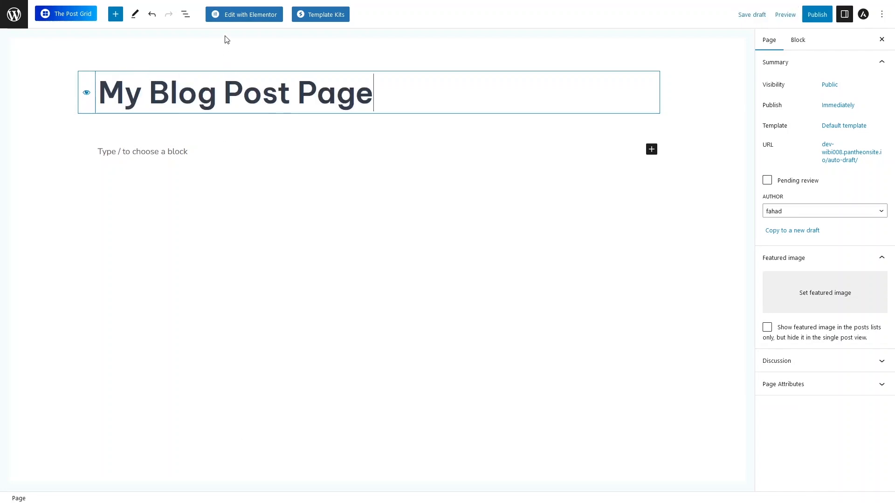
# Step: Open the page in the Elementor editor and add the TPG - Grid Layout widget to the empty section
pyautogui.click(242, 15)
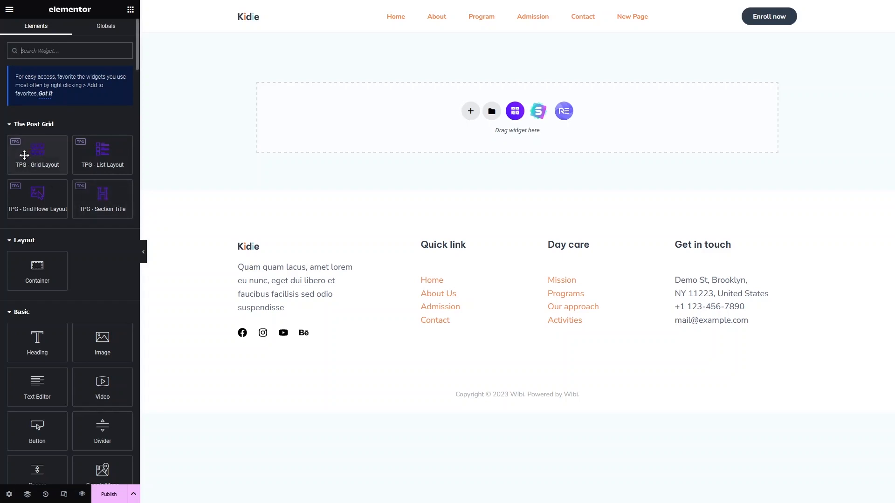
pyautogui.moveTo(24, 155); pyautogui.dragTo(470, 121)
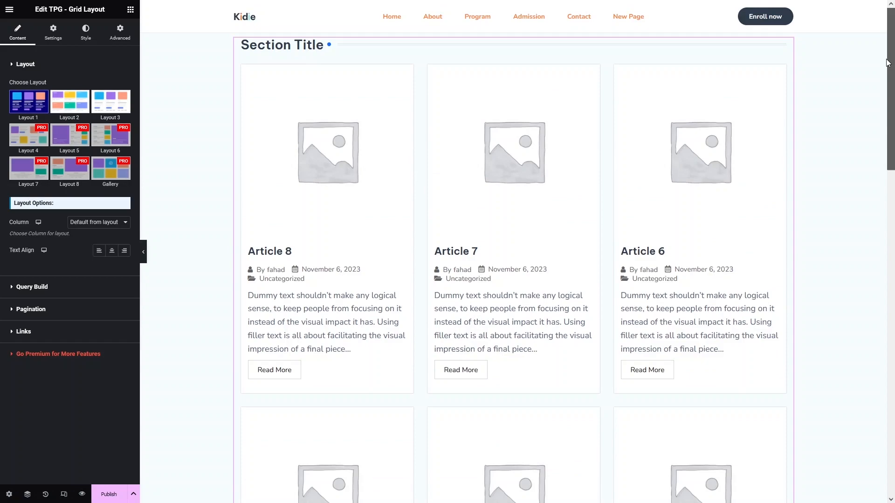
pyautogui.moveTo(888, 62); pyautogui.dragTo(887, 206)
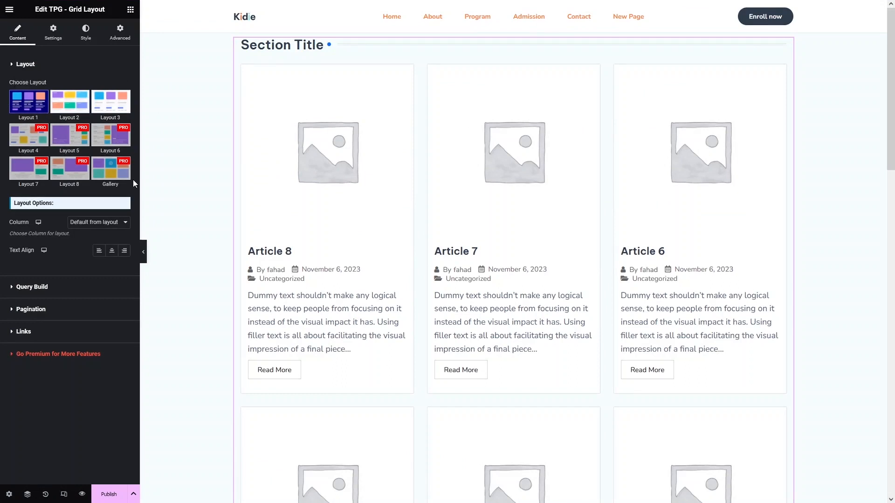
# Step: Try Layout 2 and Layout 3 on the post grid and return it to Layout 1
pyautogui.click(73, 101)
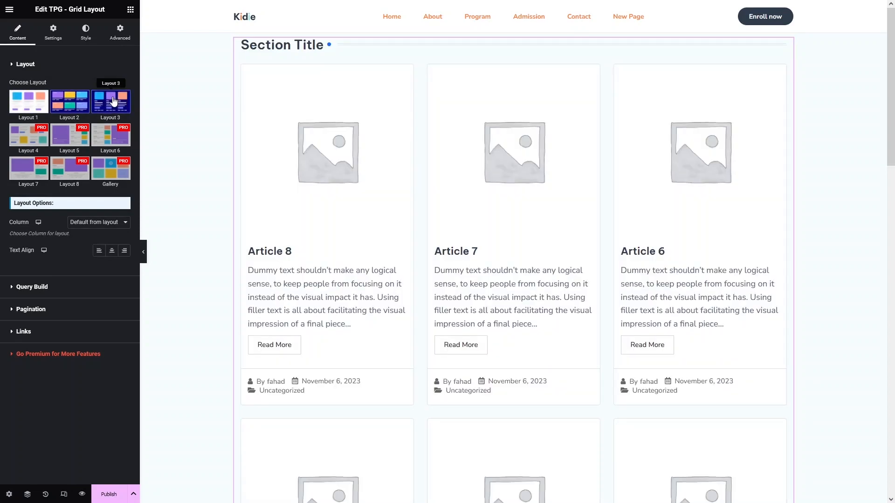
pyautogui.click(113, 100)
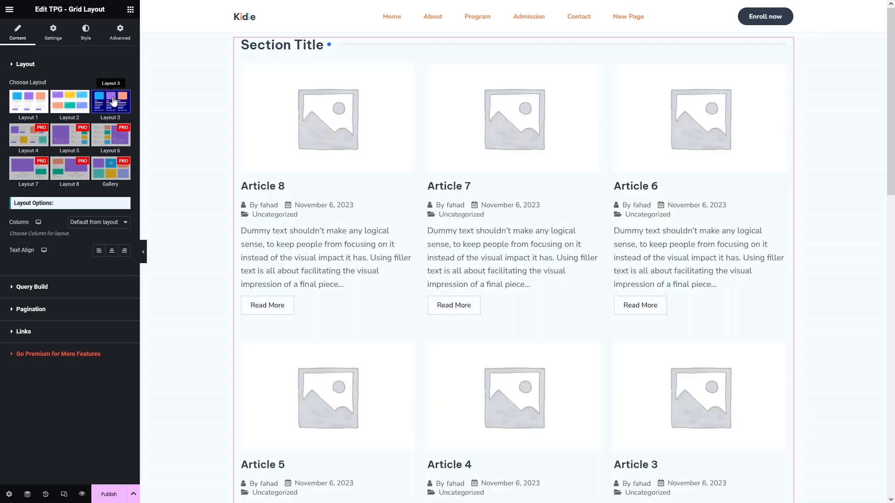
pyautogui.scroll(-2, 361, 205)
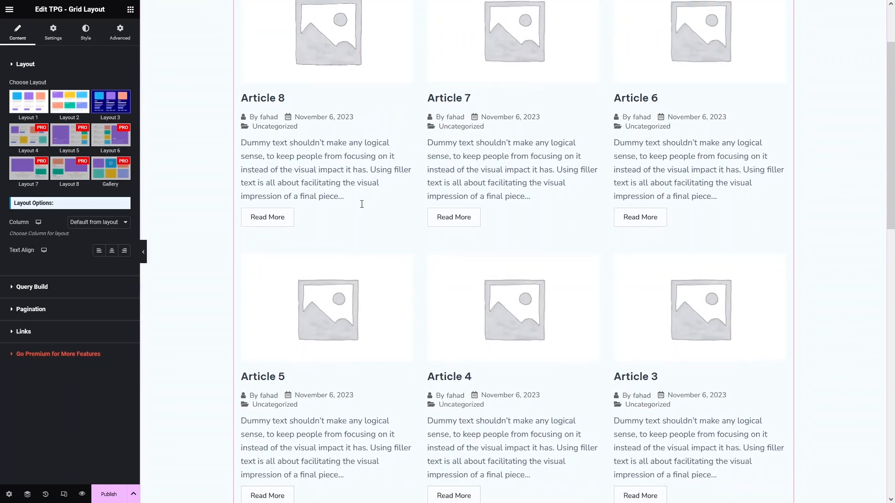
pyautogui.scroll(2, 361, 204)
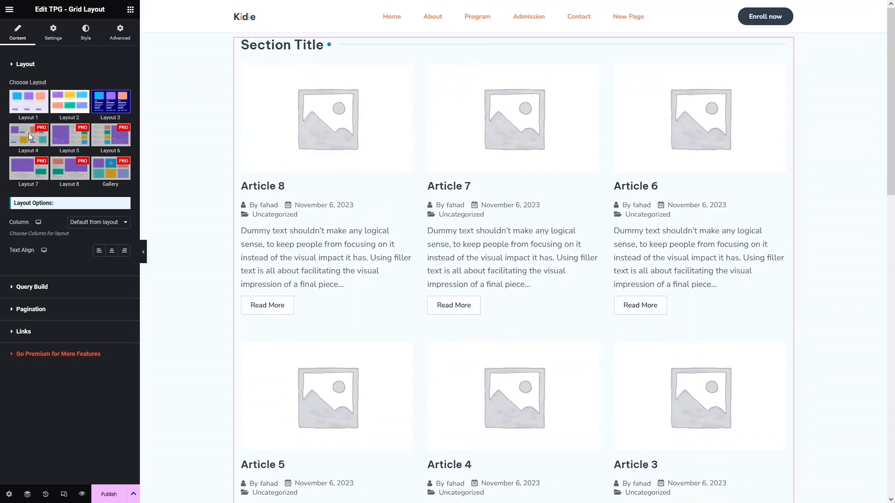
pyautogui.click(30, 105)
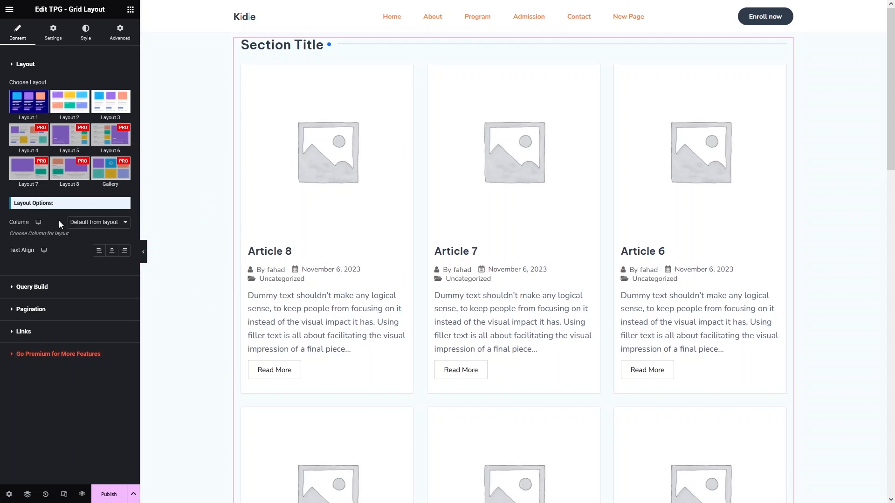
# Step: Check the post grid's column options, keep Default from layout, and center-align the grid's text
pyautogui.click(113, 223)
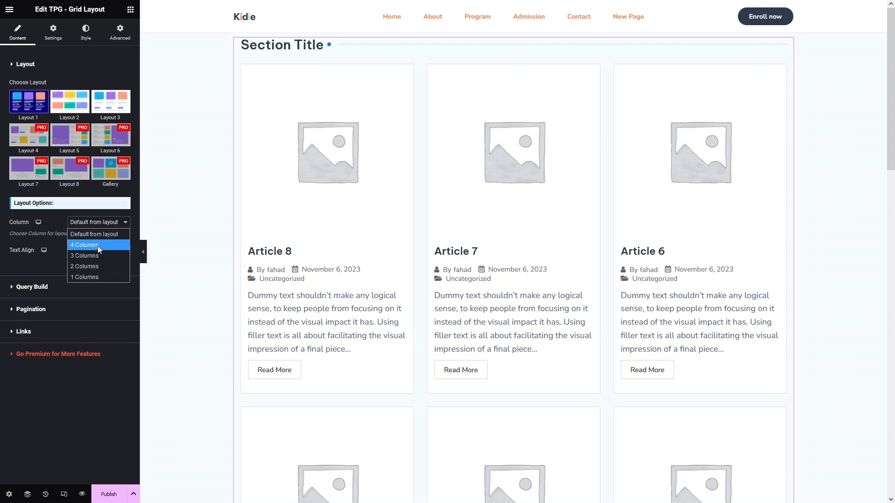
pyautogui.click(38, 260)
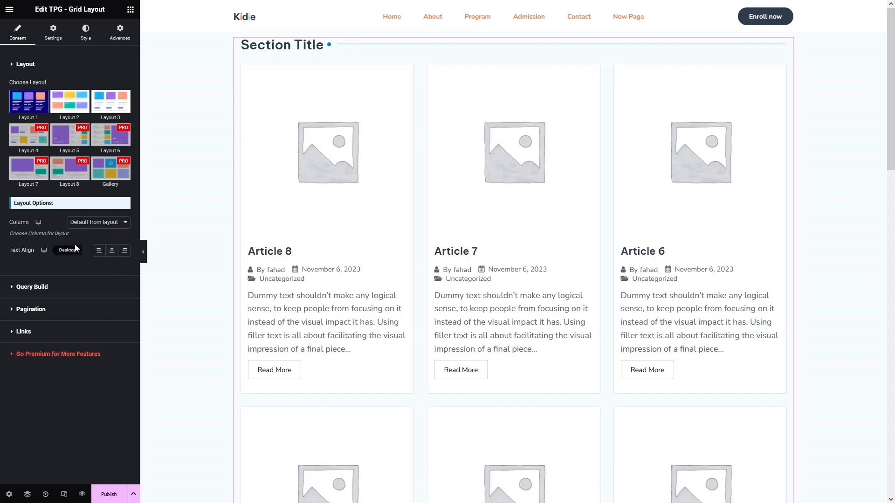
pyautogui.click(112, 254)
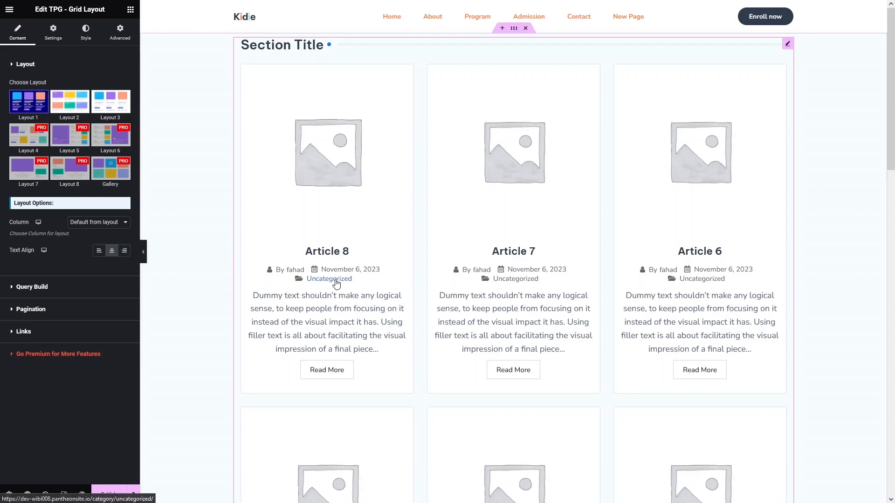
# Step: Left-align the grid's text, and try Pages as the post source before restoring Posts
pyautogui.click(101, 252)
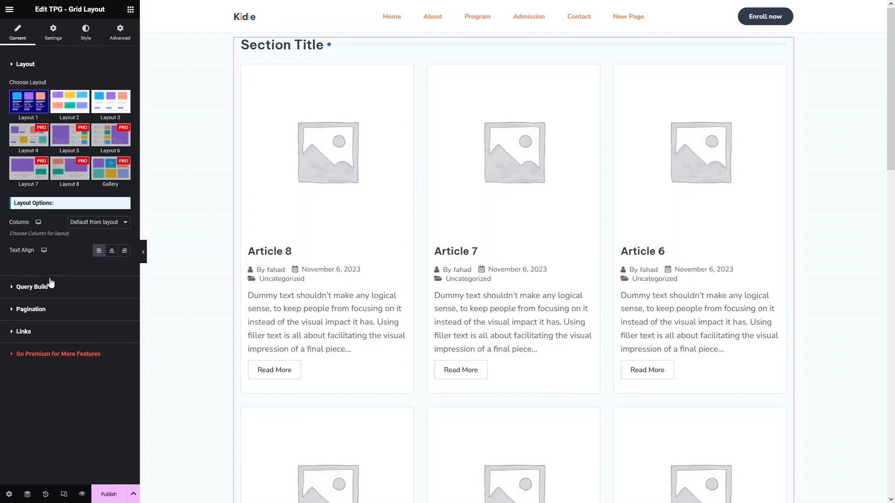
pyautogui.click(32, 287)
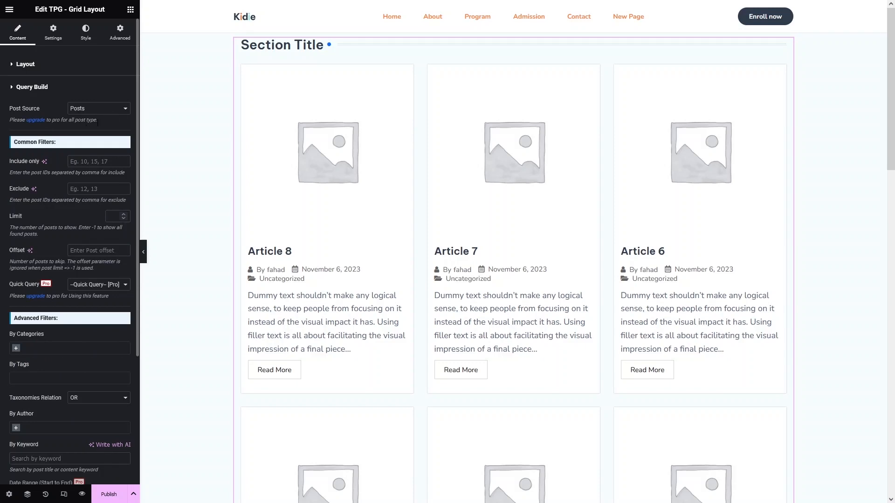
pyautogui.click(121, 114)
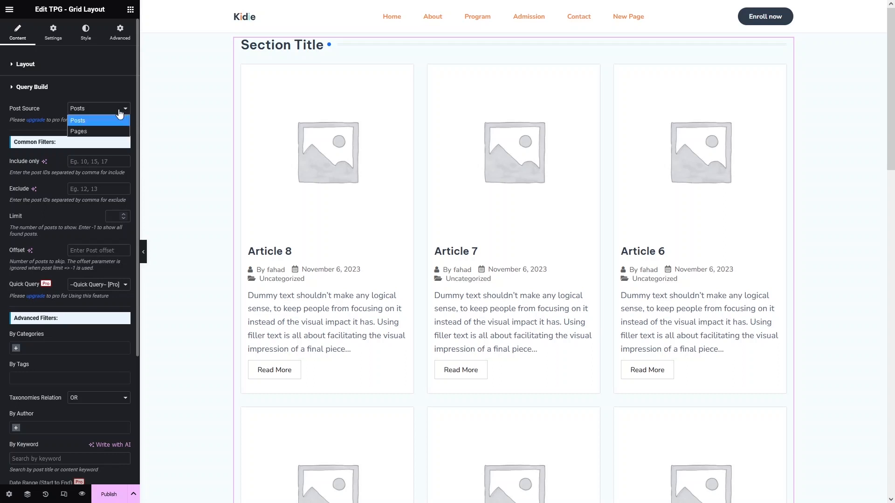
pyautogui.click(93, 131)
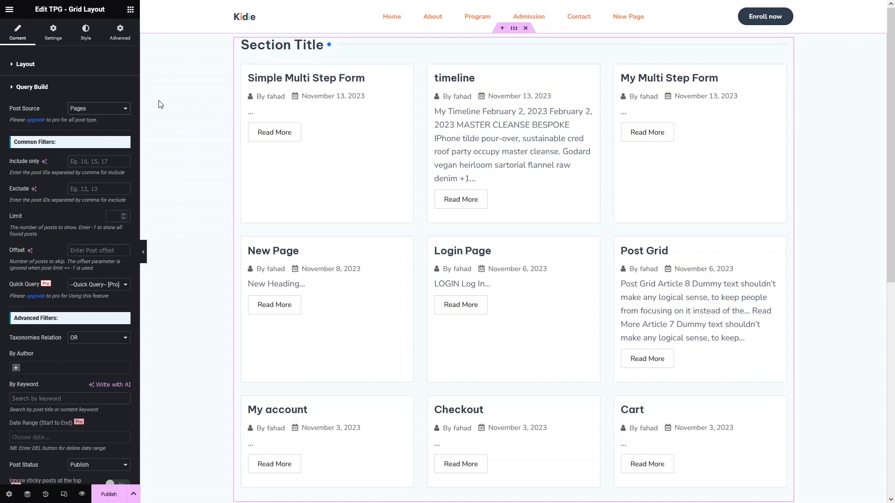
pyautogui.click(112, 110)
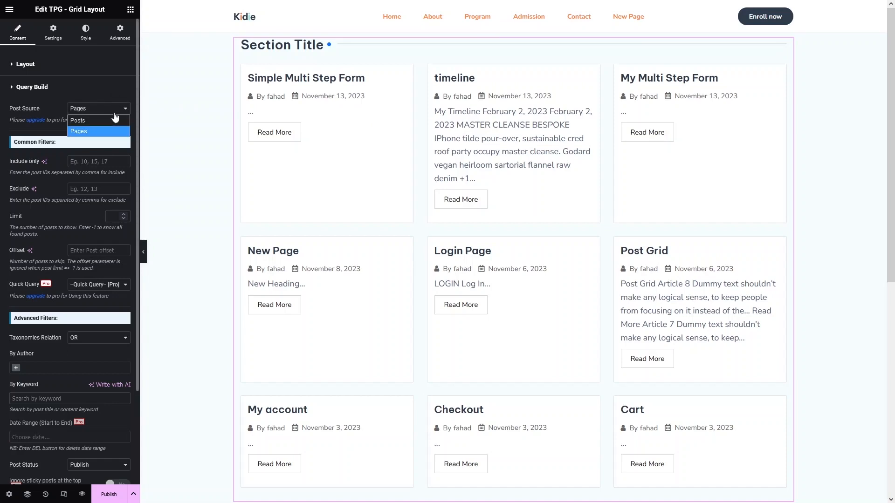
pyautogui.click(84, 120)
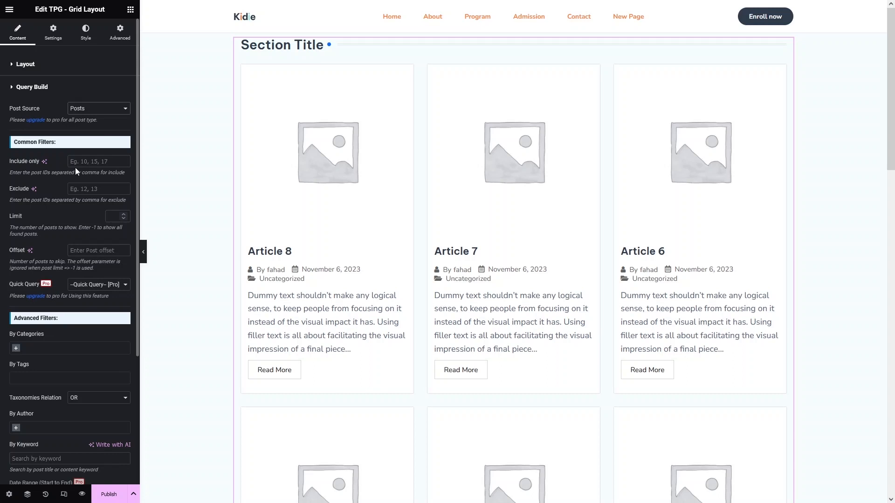
# Step: Try showing pagination on the post grid and hide it again
pyautogui.scroll(-2, 74, 350)
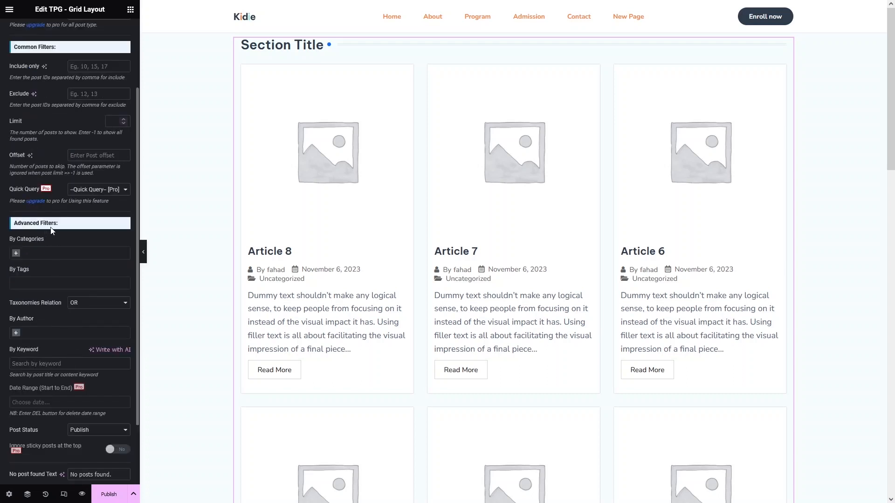
pyautogui.scroll(-1, 51, 231)
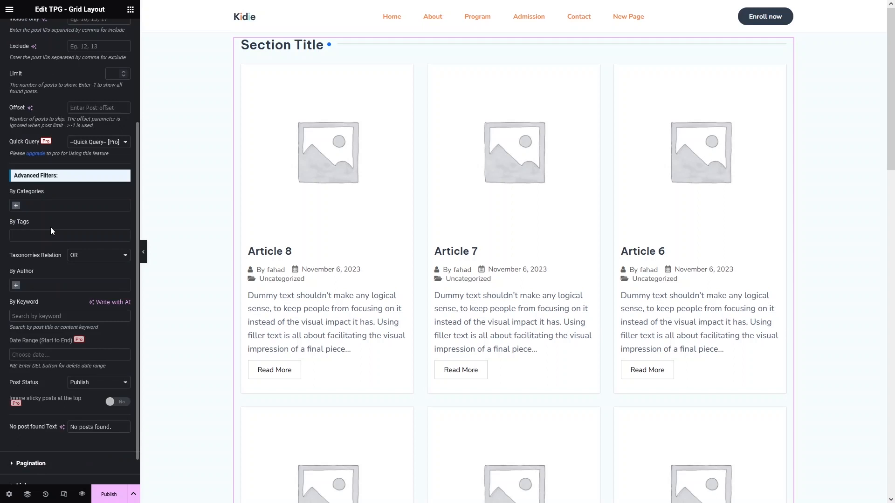
pyautogui.scroll(-1, 37, 242)
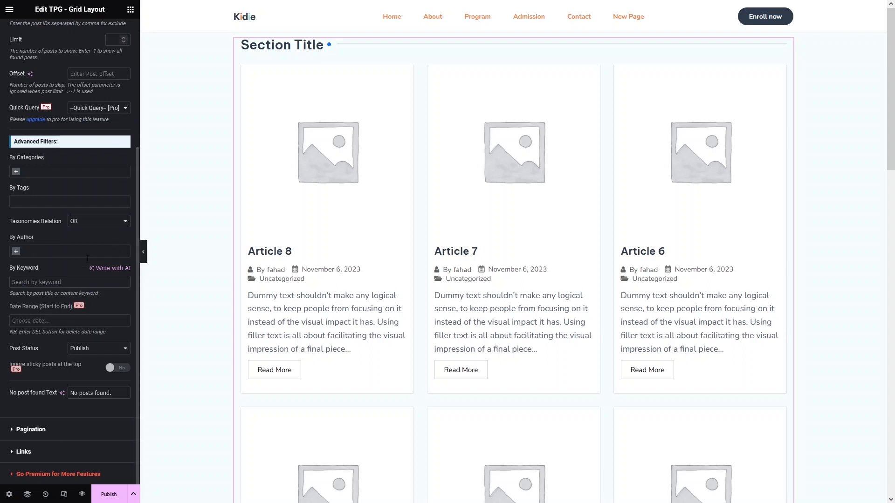
pyautogui.click(49, 432)
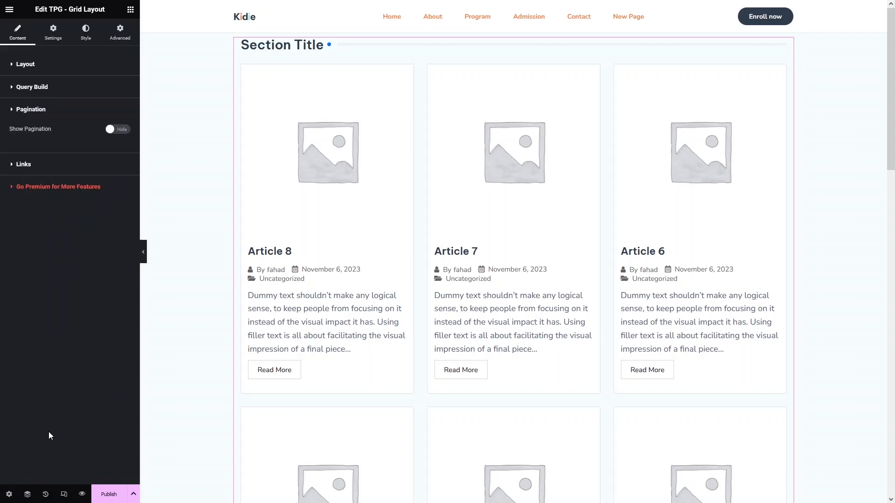
pyautogui.scroll(-1, 194, 190)
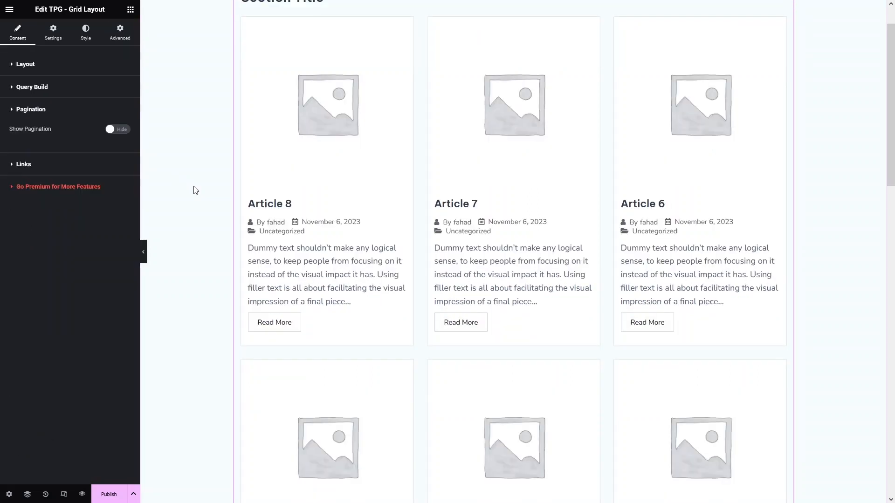
pyautogui.scroll(-10, 172, 172)
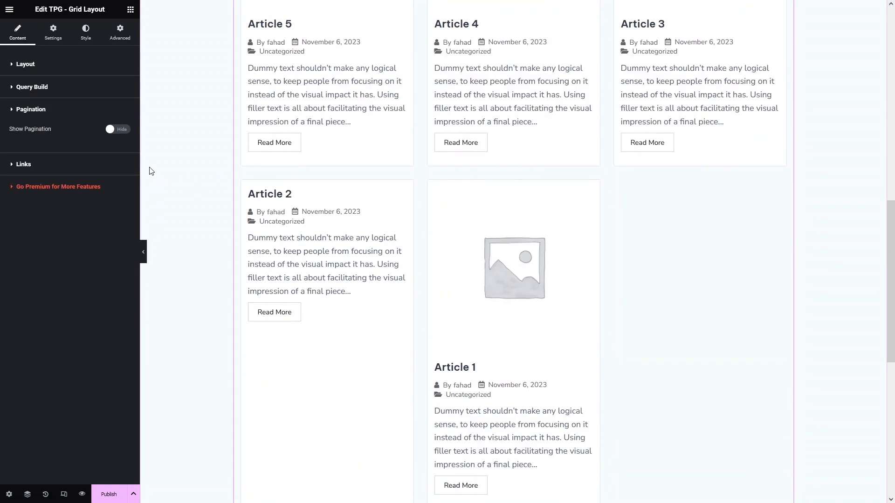
pyautogui.click(114, 130)
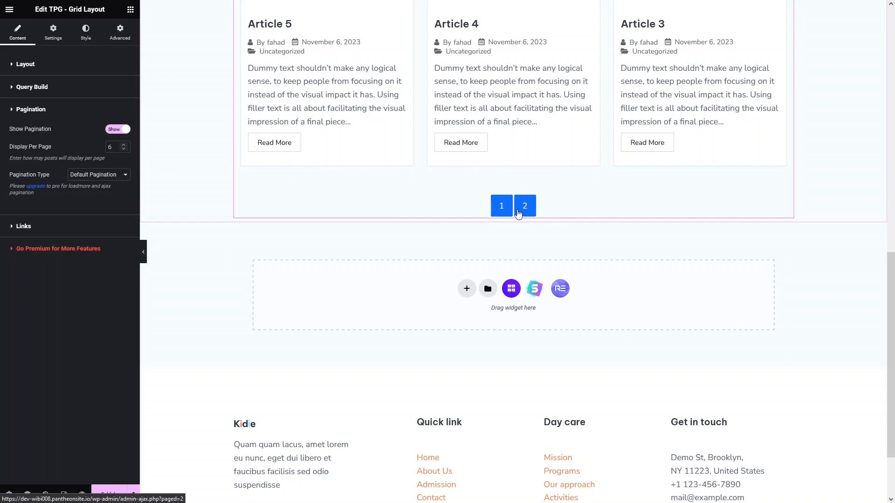
pyautogui.scroll(1, 518, 213)
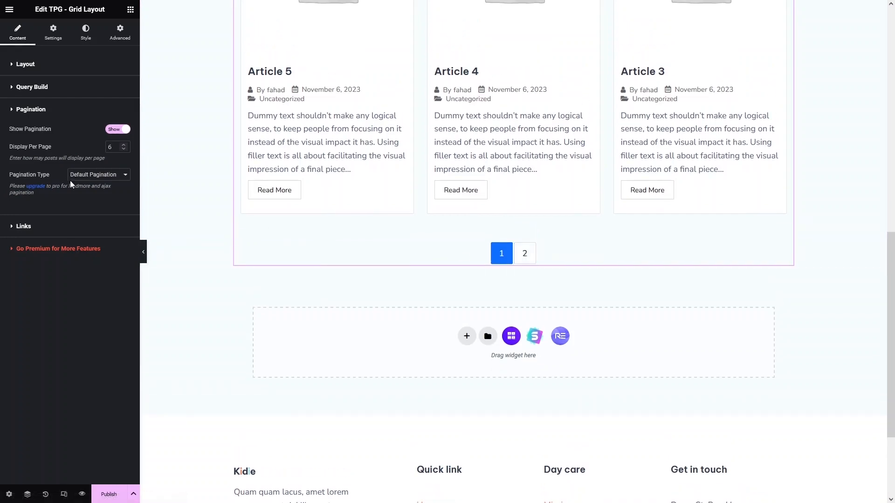
pyautogui.click(114, 131)
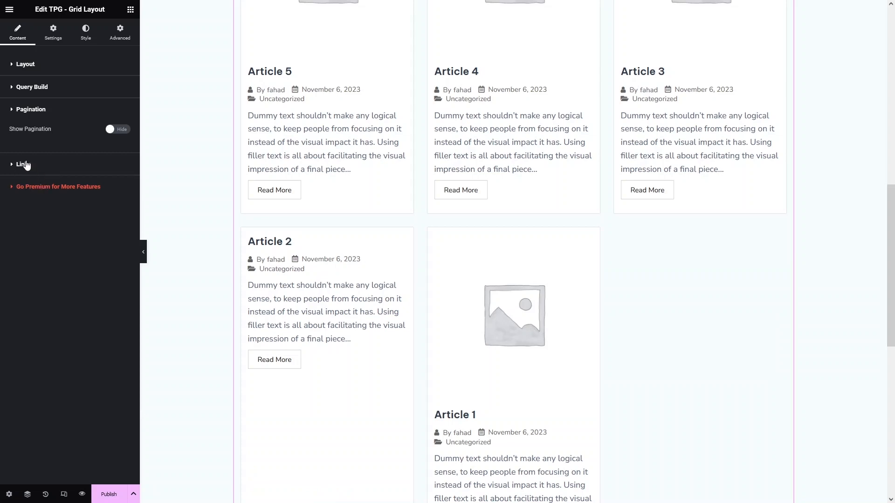
# Step: Check the link target options for the grid's posts and keep Same Window
pyautogui.click(27, 165)
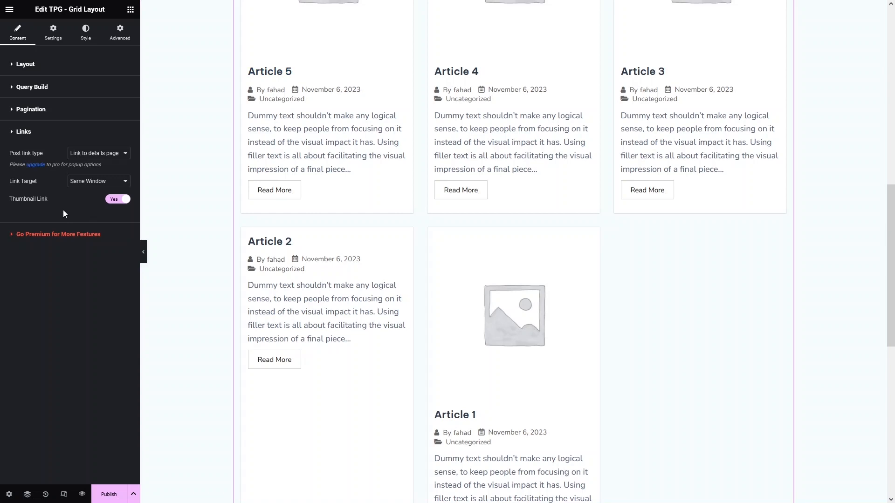
pyautogui.click(100, 181)
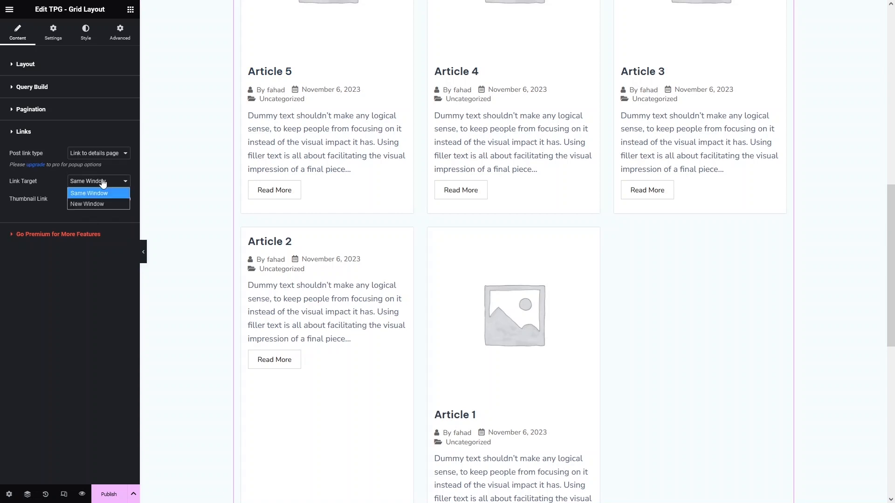
pyautogui.click(31, 207)
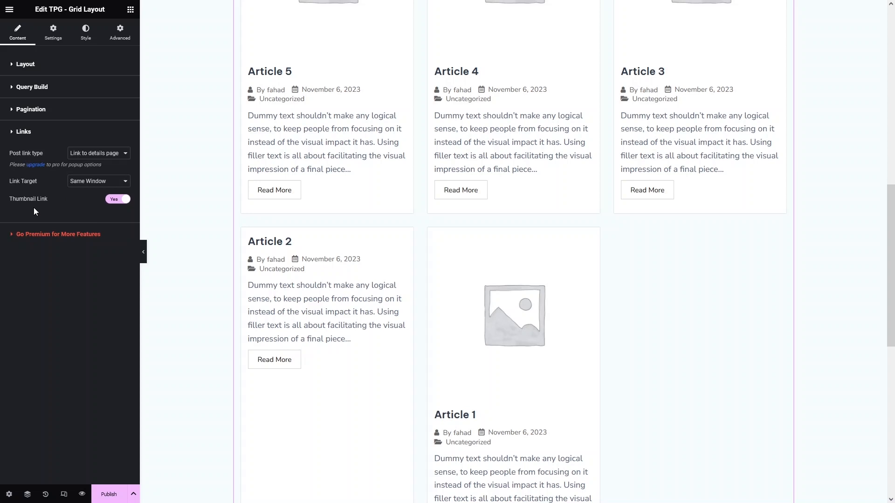
# Step: Hide the post categories in the grid's displayed meta data
pyautogui.click(52, 34)
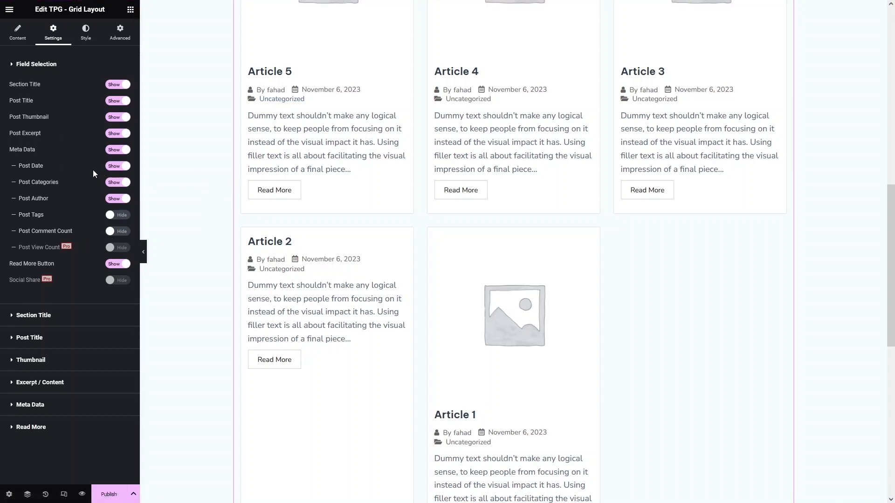
pyautogui.click(116, 182)
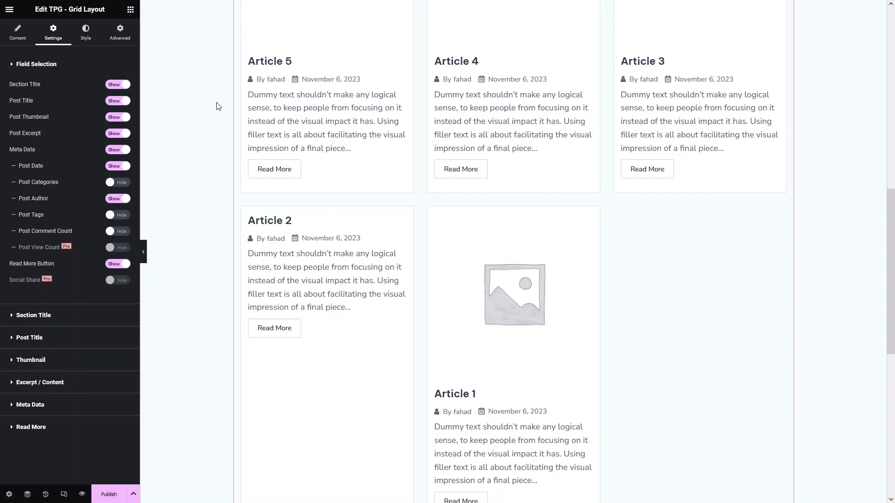
# Step: Examine the grid's settings from section title through read more, and the section title's style options
pyautogui.click(38, 316)
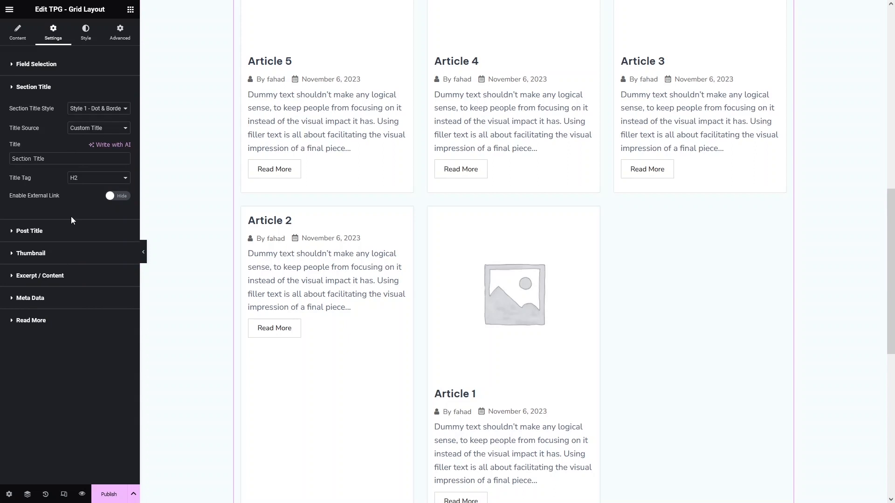
pyautogui.click(38, 233)
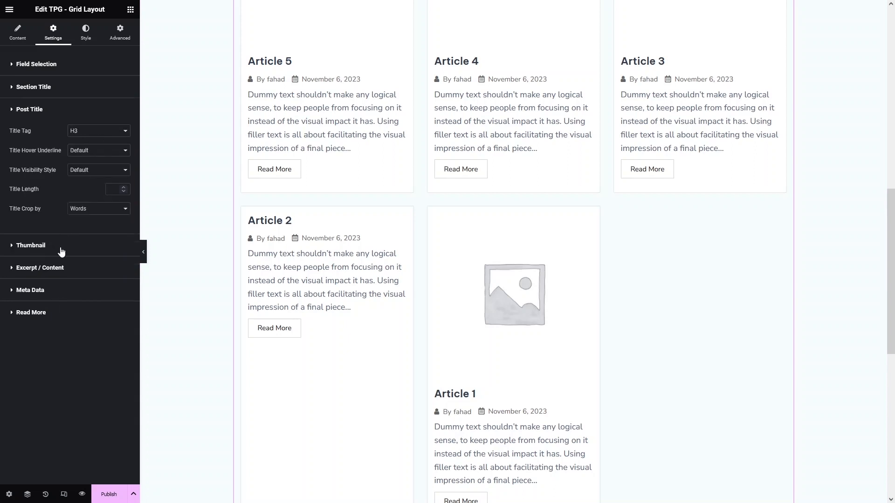
pyautogui.click(51, 247)
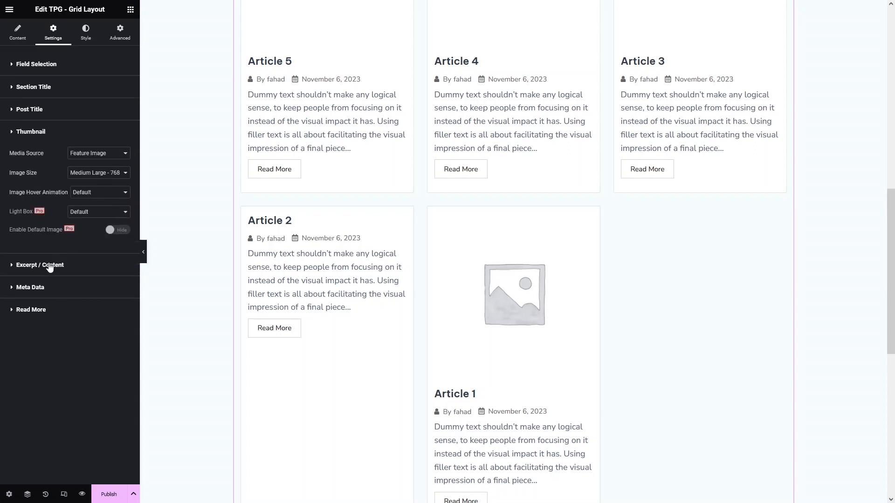
pyautogui.click(50, 266)
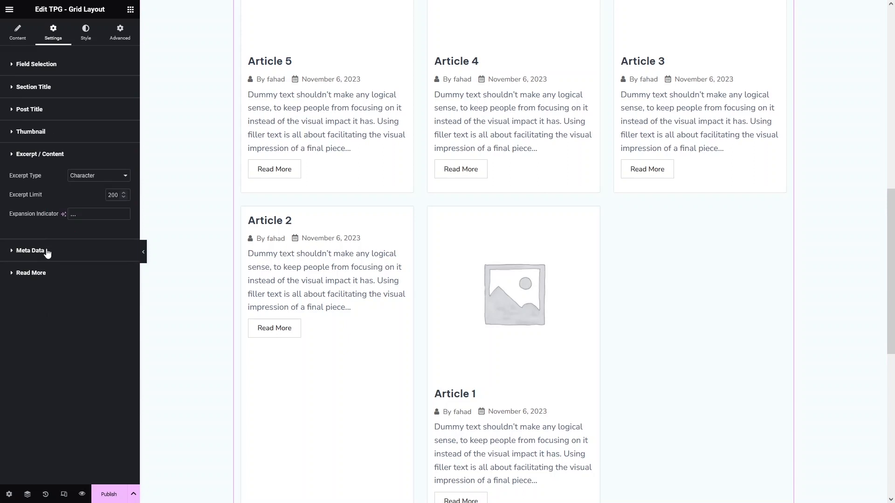
pyautogui.click(48, 253)
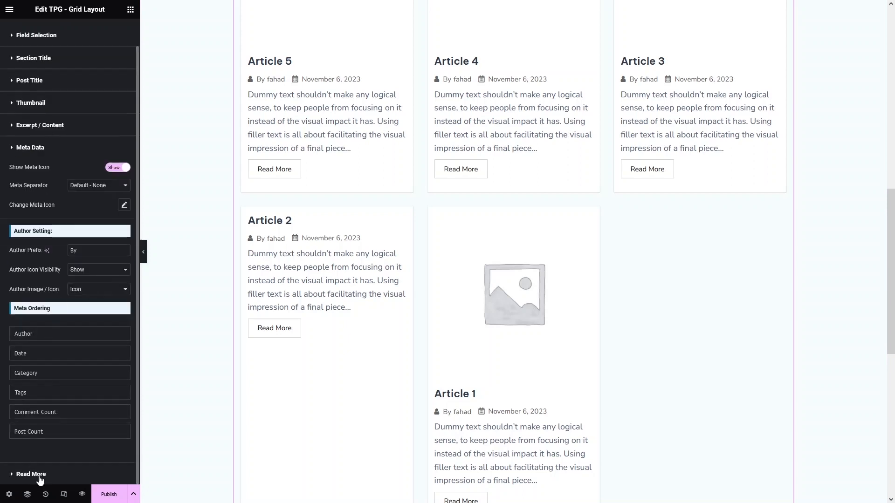
pyautogui.click(40, 476)
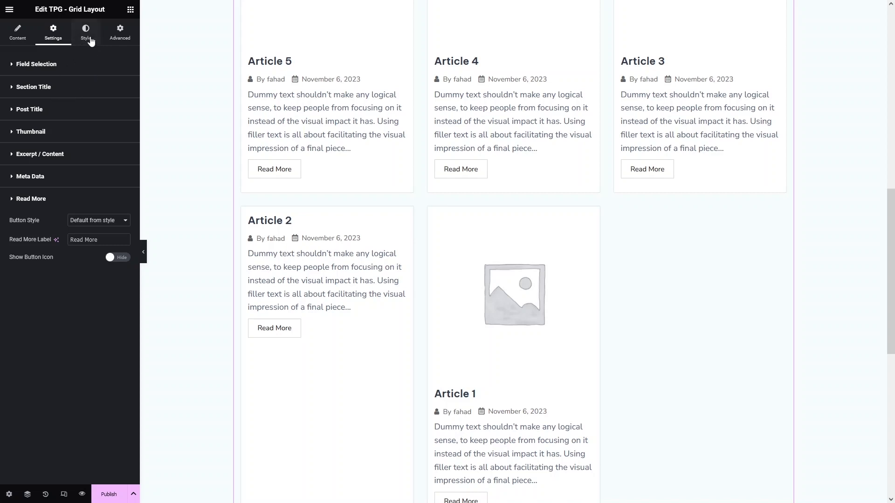
pyautogui.click(90, 40)
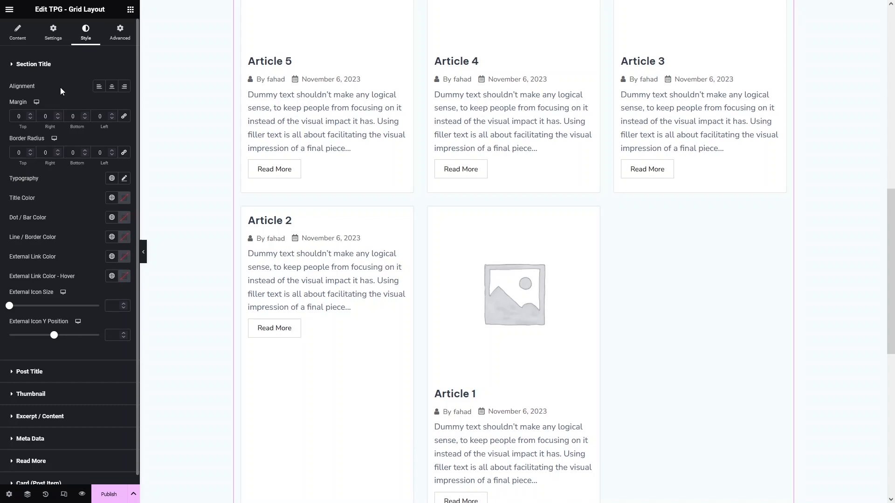
pyautogui.click(10, 66)
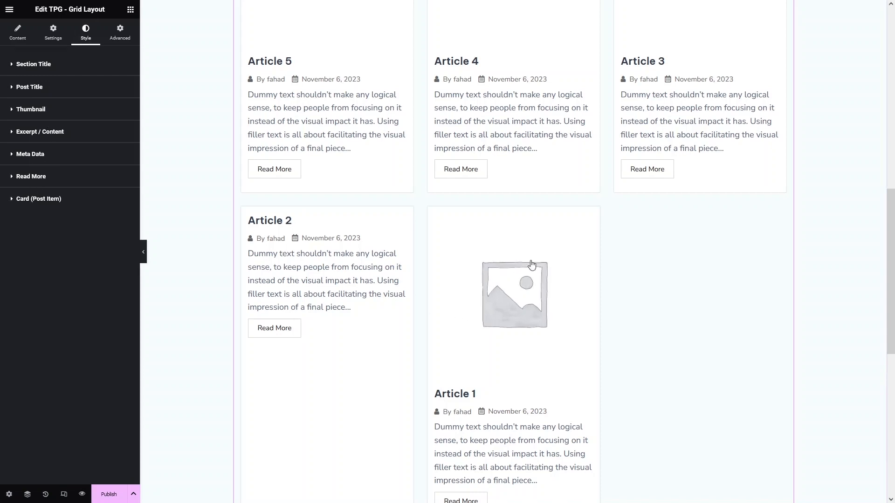
# Step: Set the post cards' border radius to 15 px and the card gap to 10 on all sides
pyautogui.scroll(-2, 429, 196)
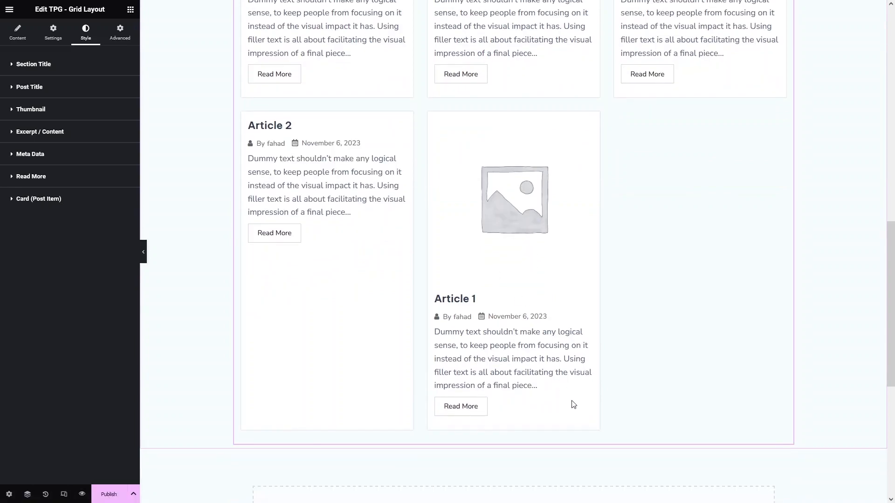
pyautogui.scroll(1, 562, 379)
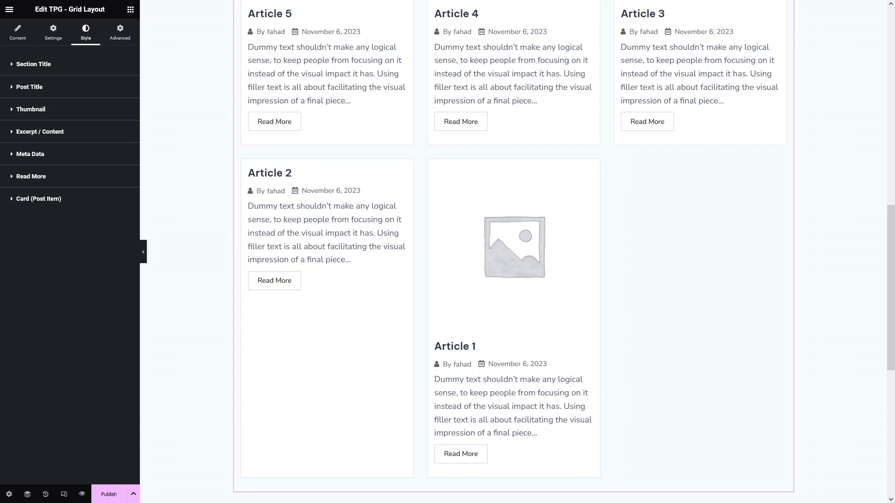
pyautogui.click(46, 205)
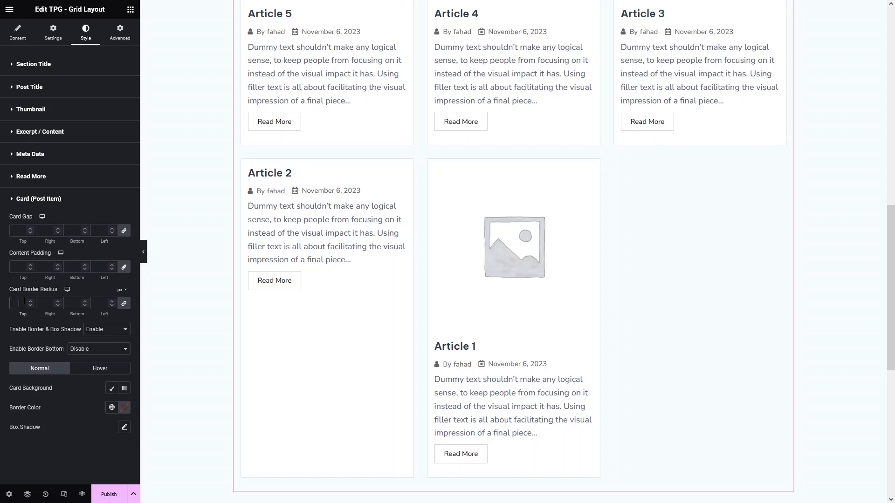
pyautogui.write('15')
pyautogui.click(20, 230)
pyautogui.write('10')
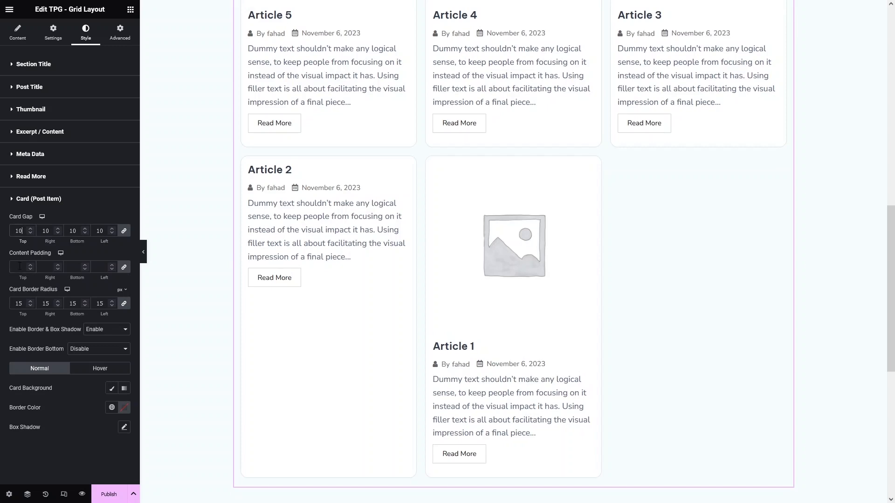
# Step: Set the post cards' content padding to 20 on all sides
pyautogui.write('10')
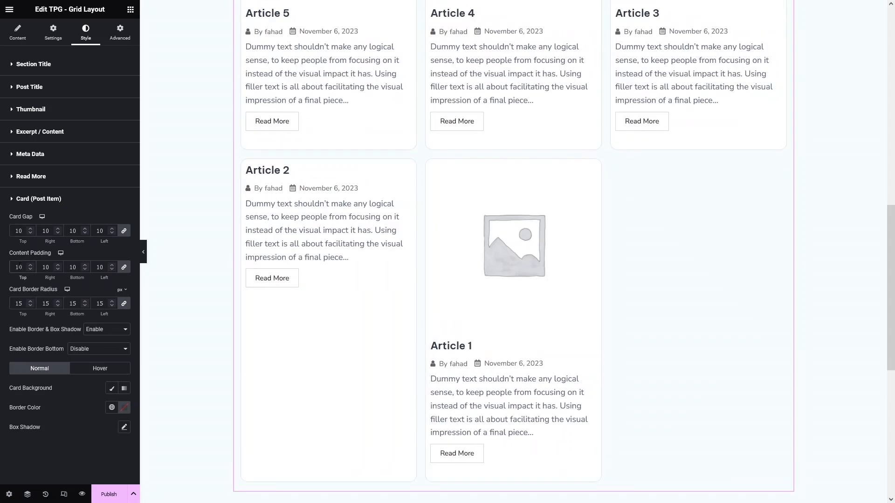
pyautogui.press('BackSpace')
pyautogui.press('BackSpace')
pyautogui.write('20')
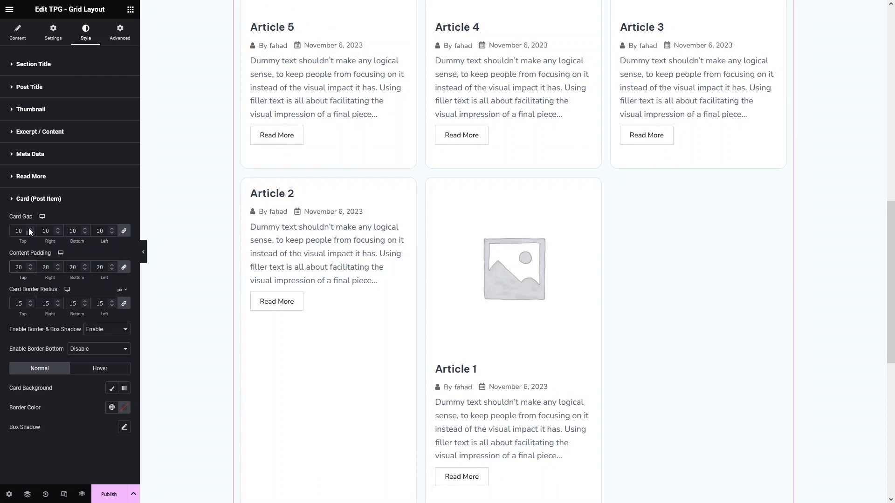
# Step: Set the border radius of the cards' Read More buttons to 10 px on all sides
pyautogui.click(14, 180)
pyautogui.scroll(-1, 60, 206)
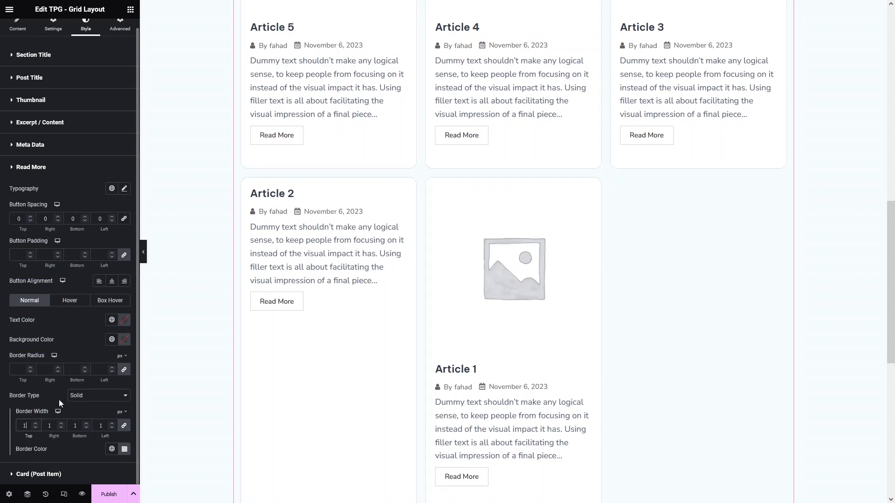
pyautogui.click(15, 368)
pyautogui.write('20')
pyautogui.press('BackSpace')
pyautogui.press('BackSpace')
pyautogui.write('10')
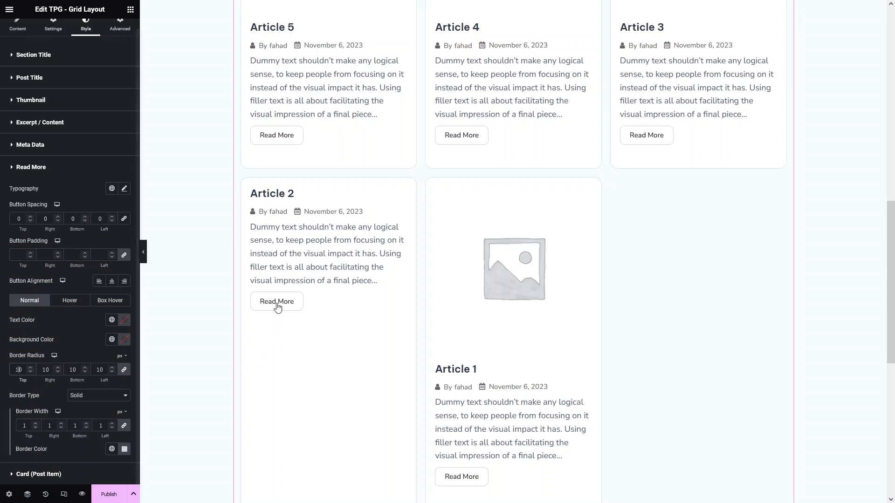
# Step: Give the Read More buttons a black #000000 background and white #FFFFFF text in their normal state
pyautogui.click(125, 343)
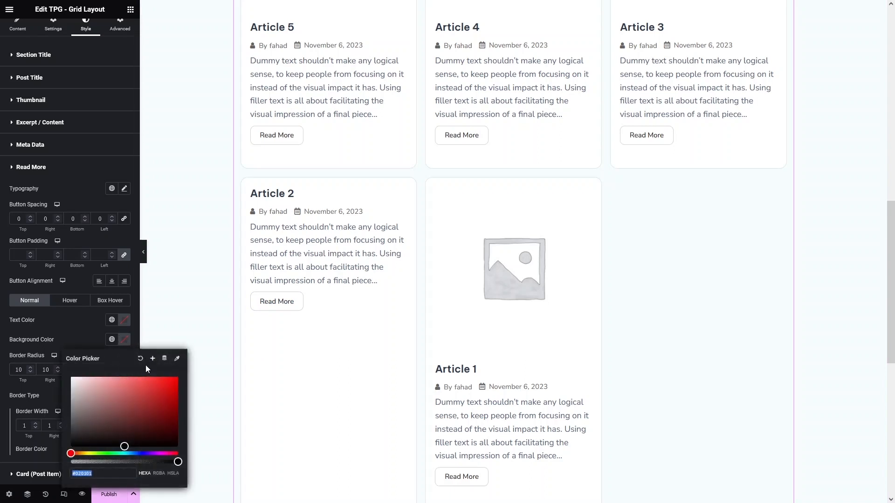
pyautogui.moveTo(133, 396)
pyautogui.mouseDown()
pyautogui.moveTo(93, 406)
pyautogui.moveTo(37, 460)
pyautogui.moveTo(33, 478)
pyautogui.mouseUp()
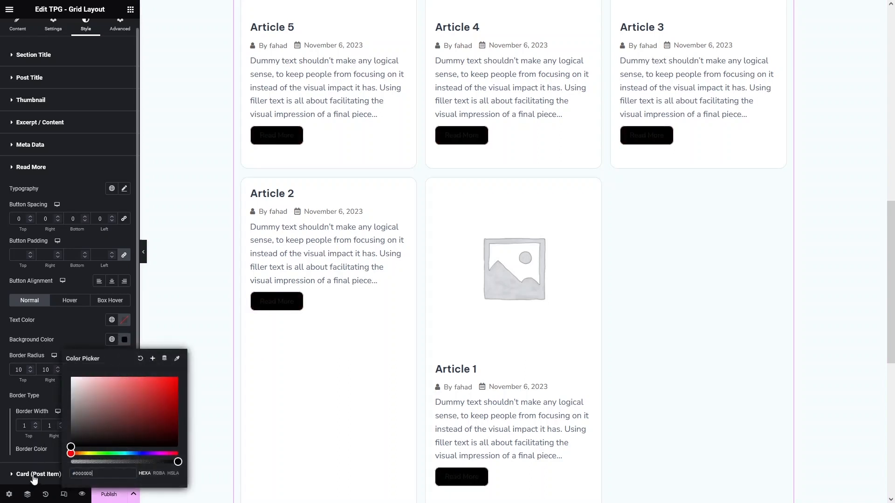
pyautogui.click(124, 321)
pyautogui.moveTo(98, 376); pyautogui.dragTo(54, 358)
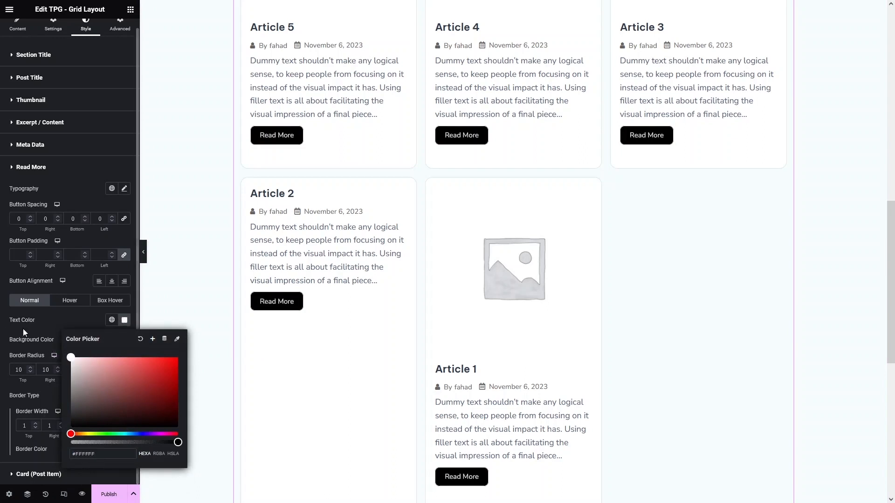
pyautogui.click(68, 313)
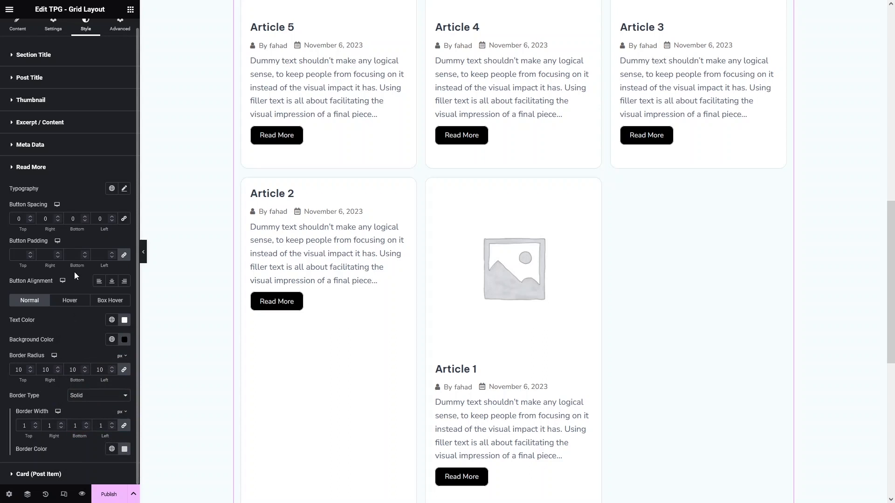
pyautogui.scroll(1, 76, 259)
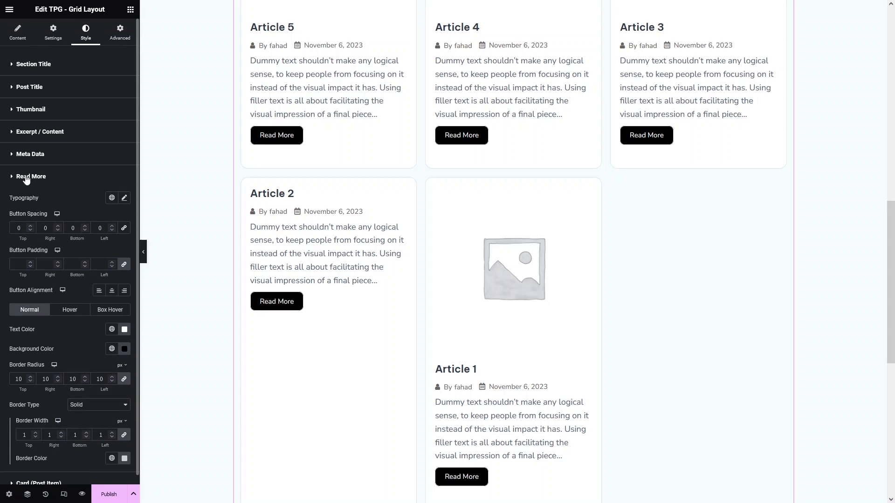
pyautogui.click(24, 176)
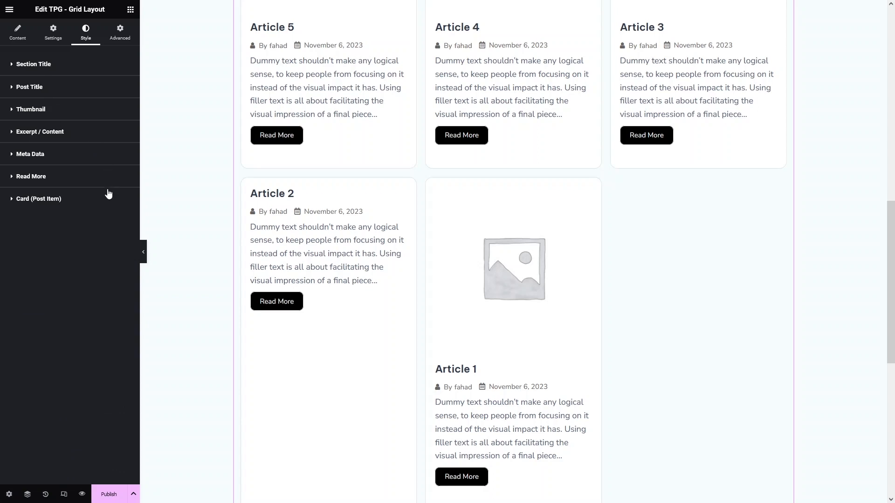
# Step: Set the section title's line/border color and dot/bar color to black #000000
pyautogui.click(11, 65)
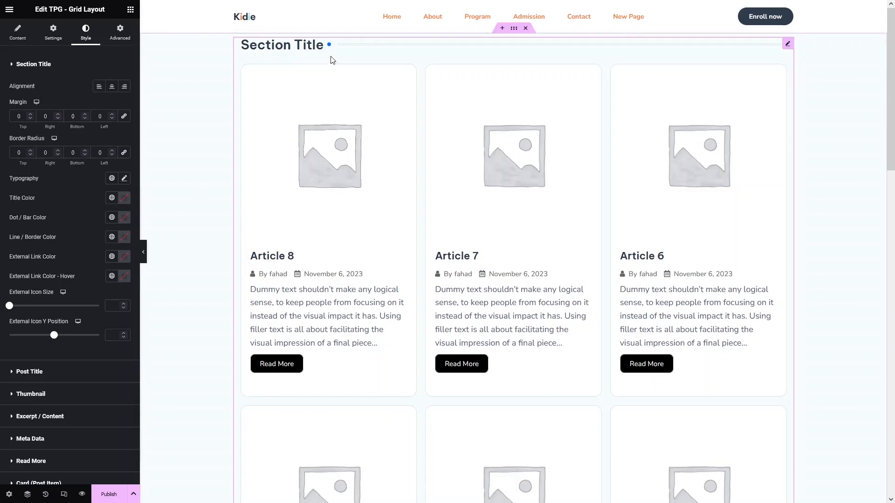
pyautogui.click(124, 238)
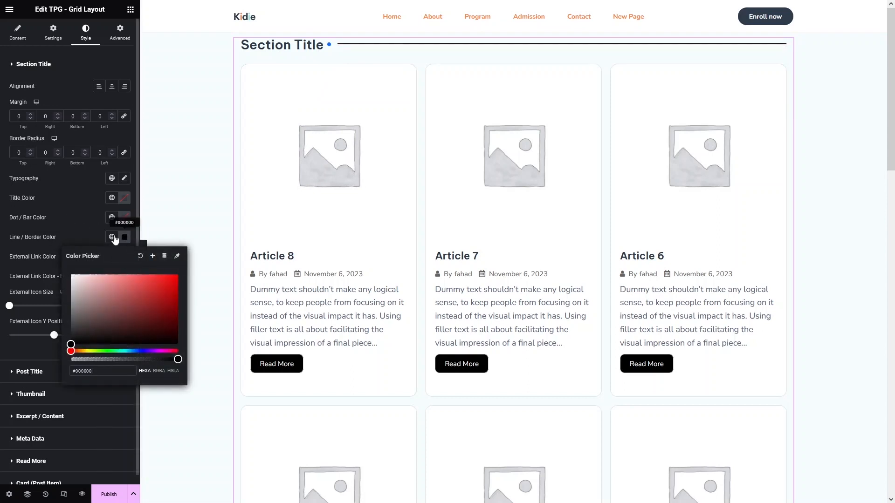
pyautogui.click(70, 231)
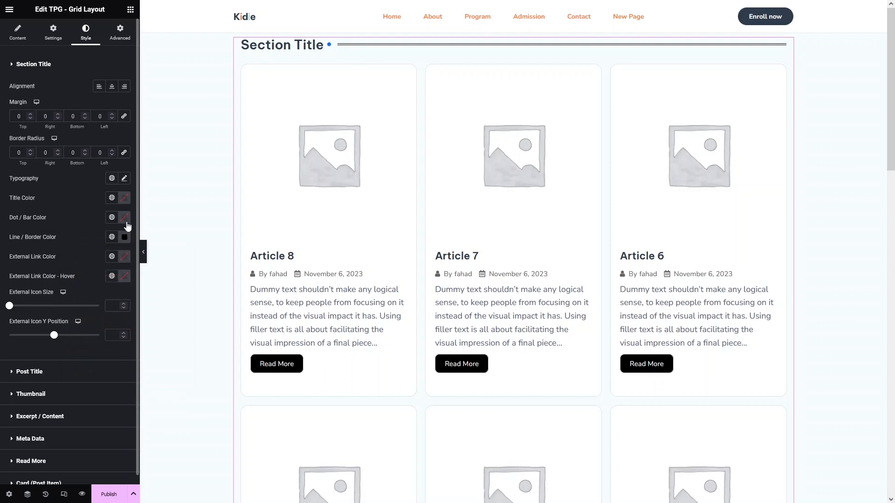
pyautogui.click(124, 218)
pyautogui.write('#000000')
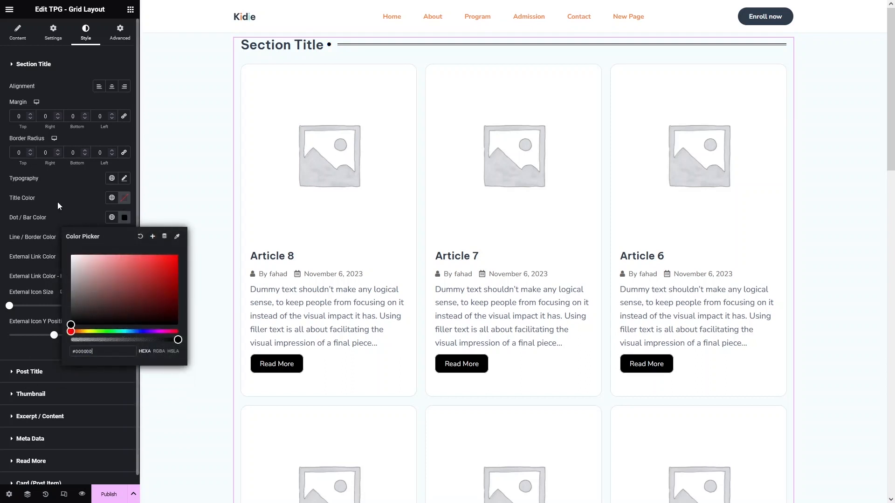
pyautogui.click(107, 142)
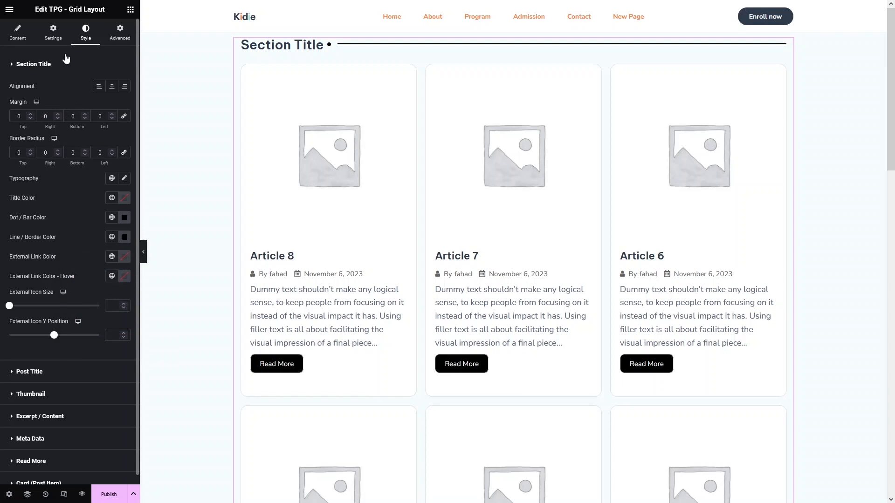
# Step: Change the grid's custom section title text to "Blog Posts"
pyautogui.click(54, 42)
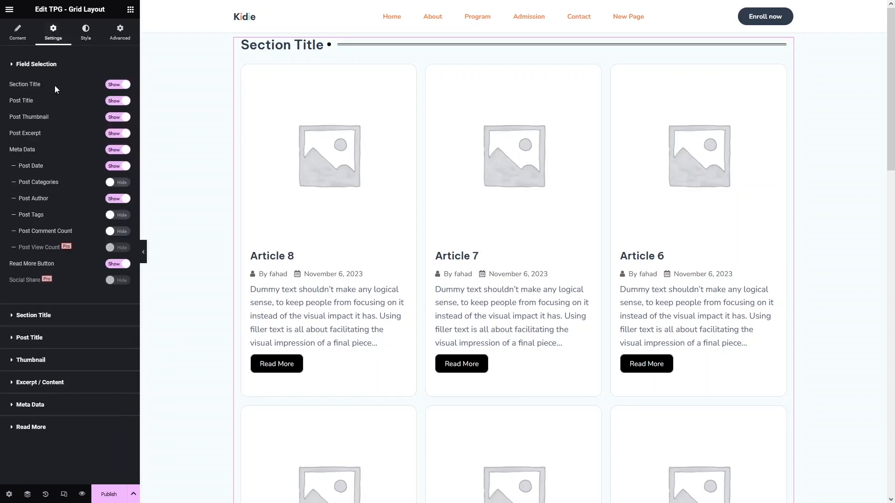
pyautogui.click(39, 321)
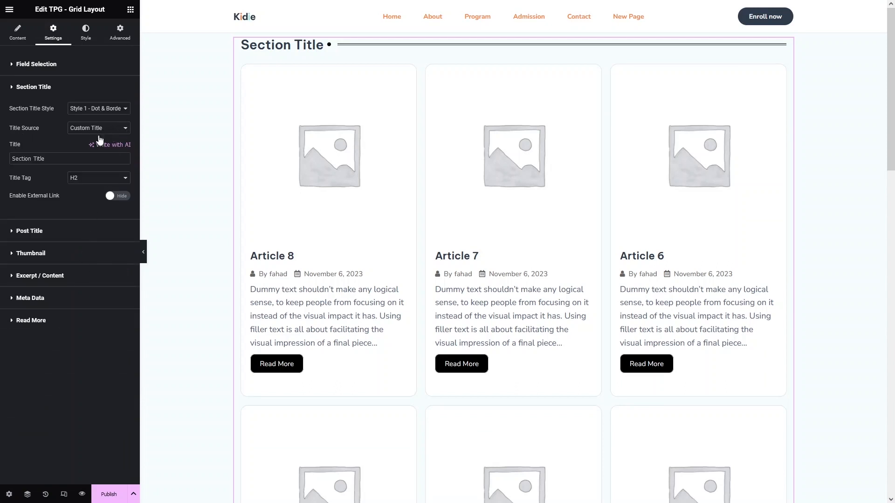
pyautogui.moveTo(67, 161); pyautogui.dragTo(11, 159)
pyautogui.write('Blog Posts')
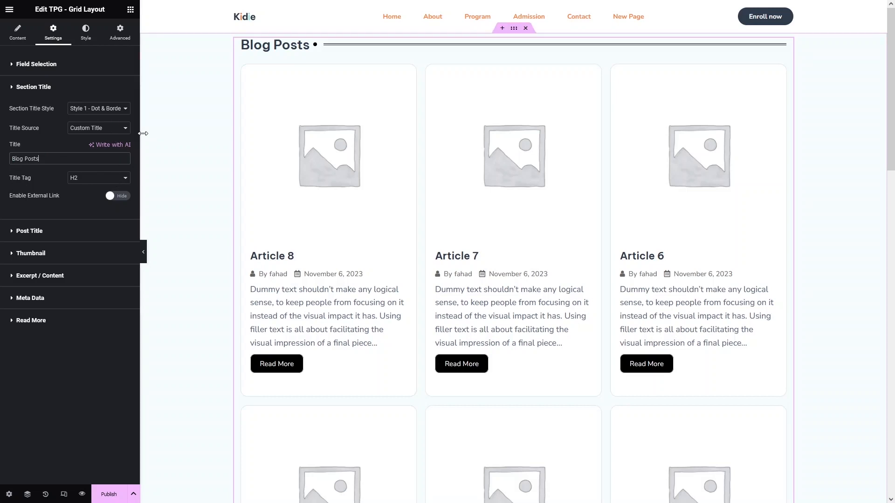
# Step: Unlink the padding sides of the container around the post grid and set its top padding to 60 px
pyautogui.click(514, 29)
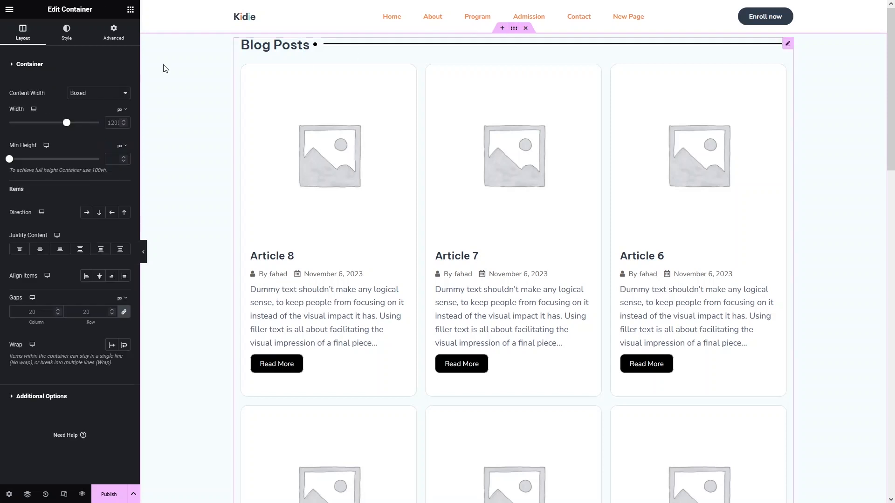
pyautogui.click(116, 40)
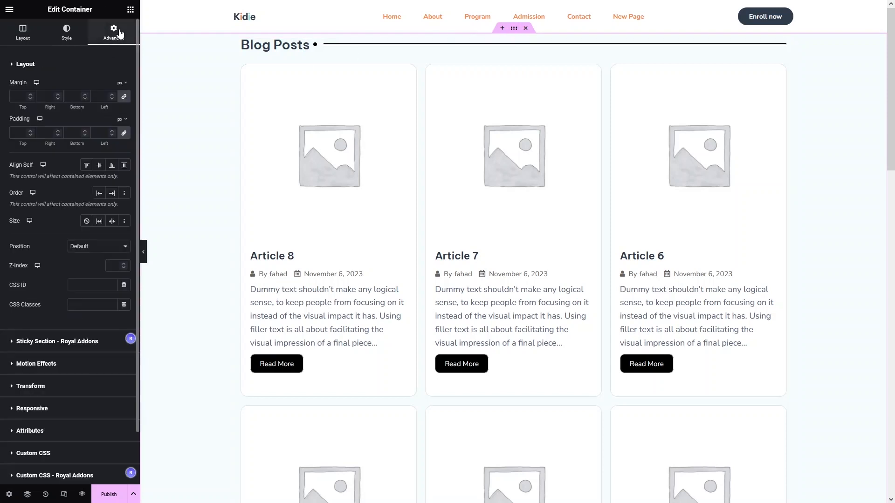
pyautogui.click(126, 134)
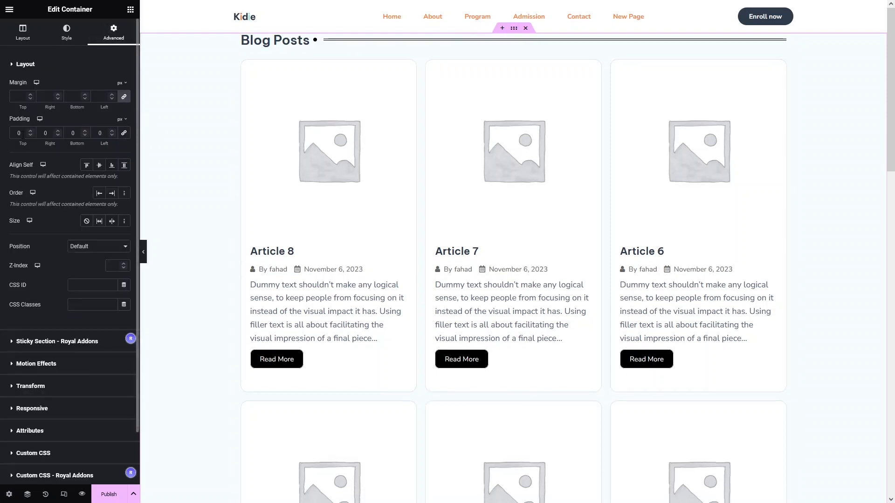
pyautogui.moveTo(22, 134); pyautogui.dragTo(7, 141)
pyautogui.write('40')
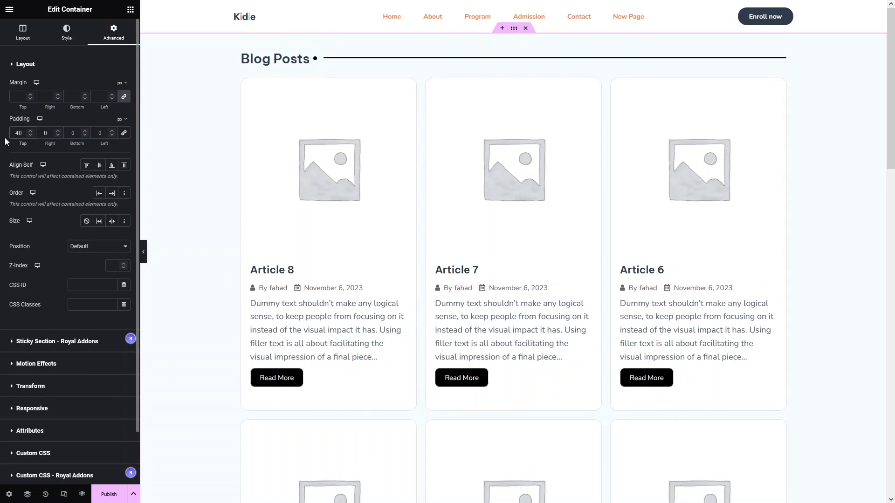
pyautogui.press('BackSpace')
pyautogui.write('6')
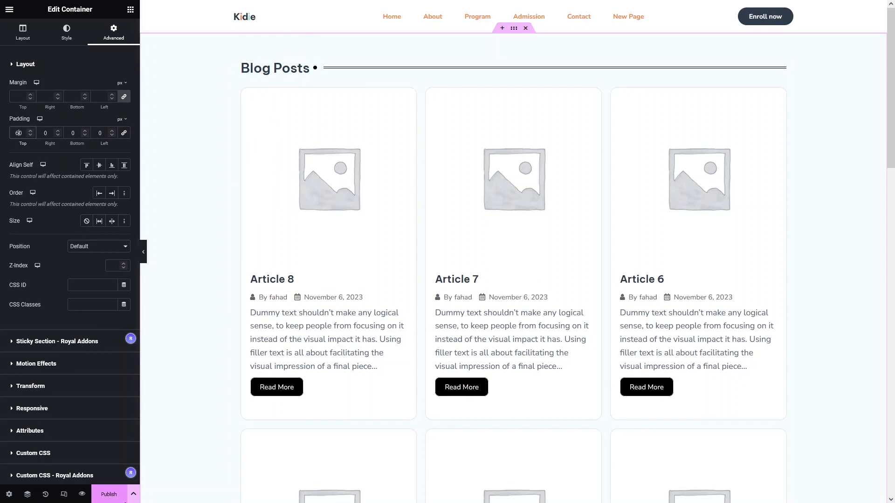
# Step: Publish the page and view the live blog post grid
pyautogui.click(110, 494)
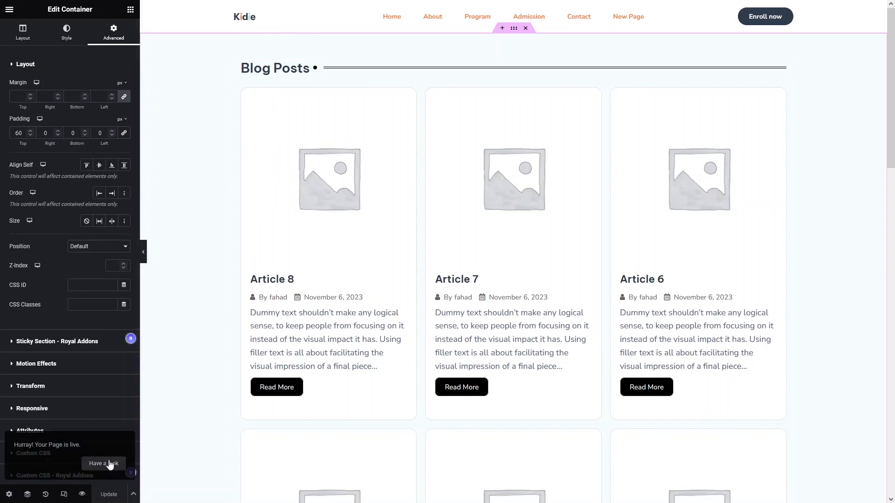
pyautogui.click(110, 464)
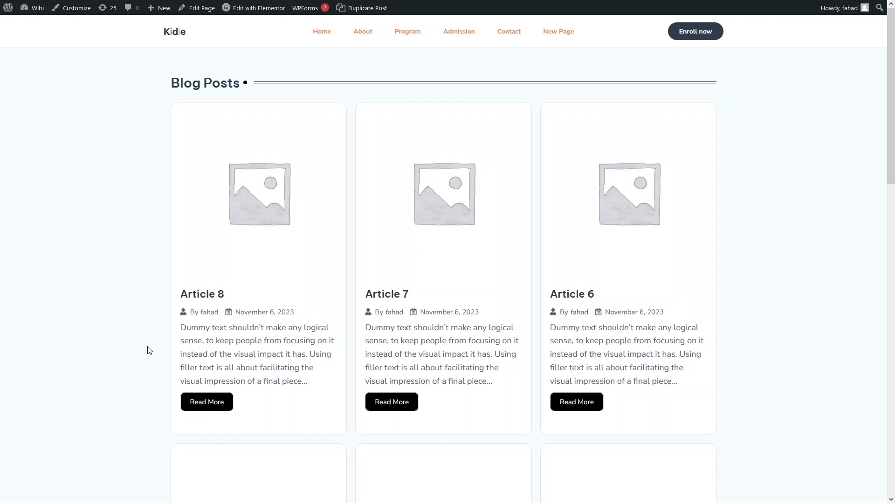
pyautogui.scroll(-3, 149, 350)
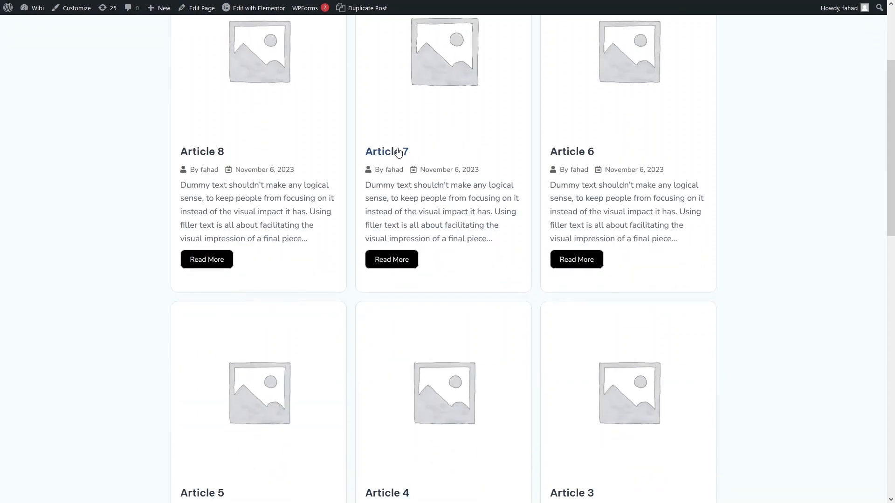
# Step: Open the Article 7 post from the live grid and look through its page down to the footer
pyautogui.click(398, 153)
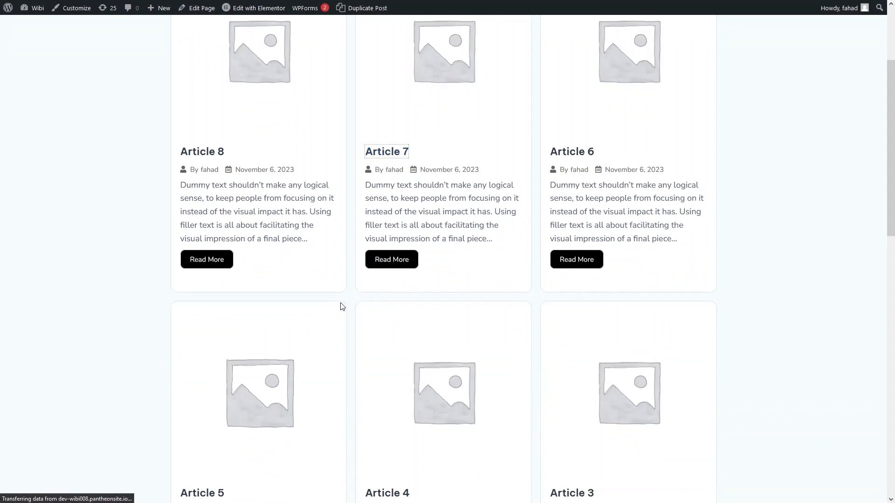
pyautogui.scroll(-12, 260, 292)
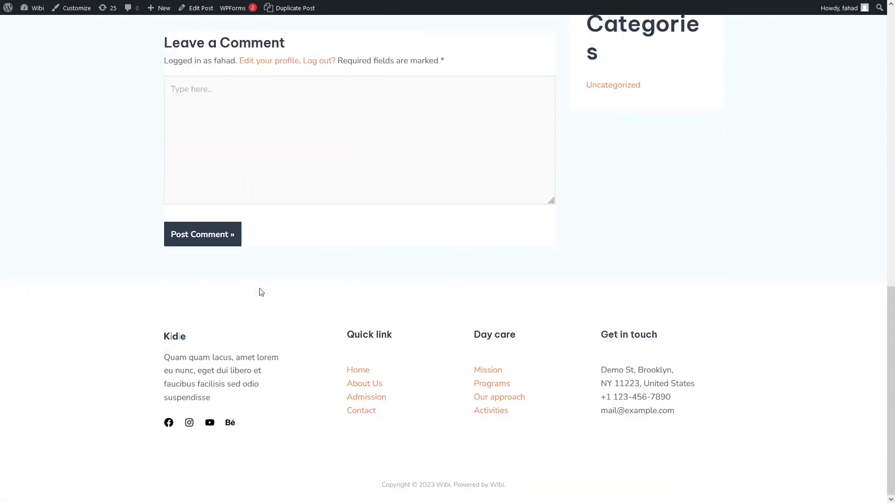
pyautogui.scroll(8, 261, 292)
pyautogui.scroll(6, 260, 292)
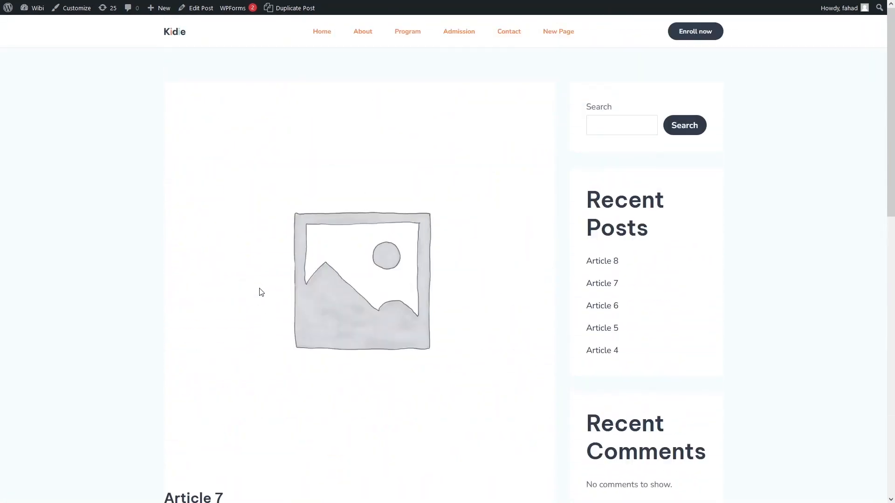